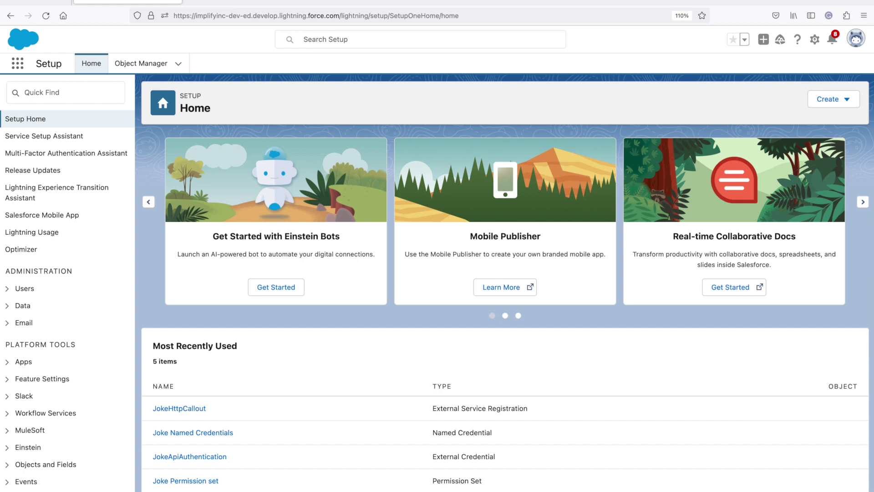
Open the official-joke-api.appspot.com/random_joke page and reload the endpoint to examine its JSON response.
click(249, 6)
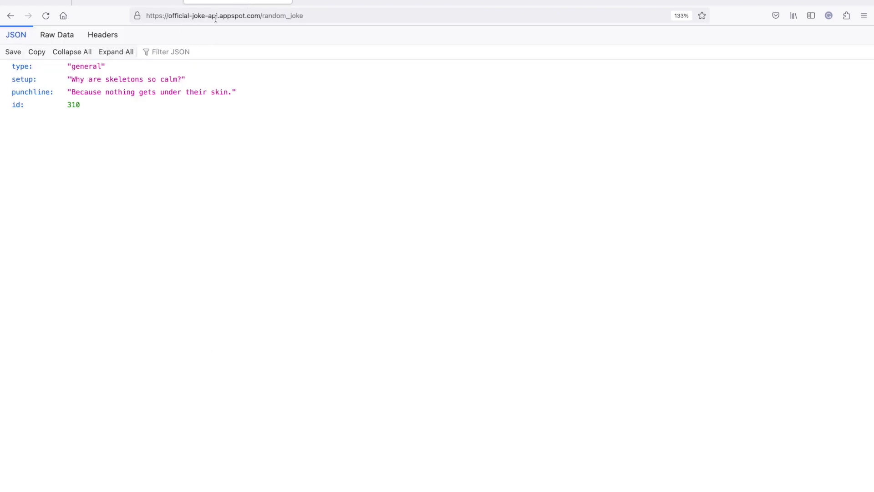
click(258, 20)
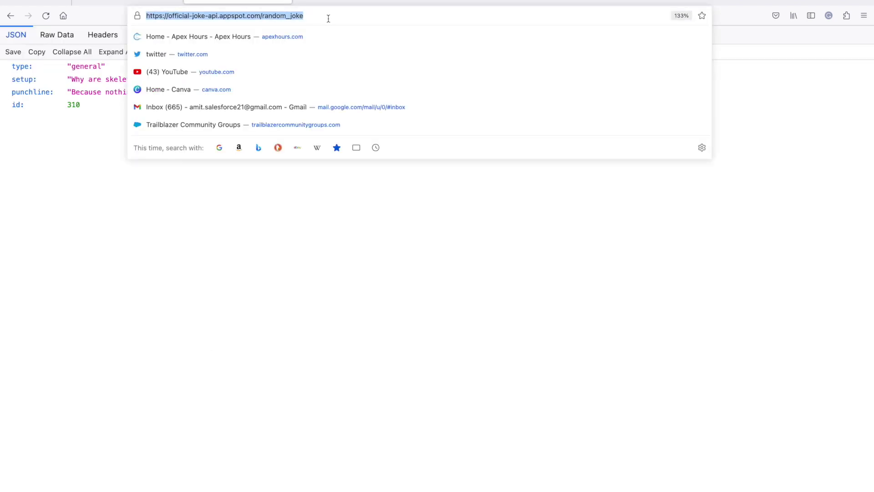
click(328, 18)
key(Return)
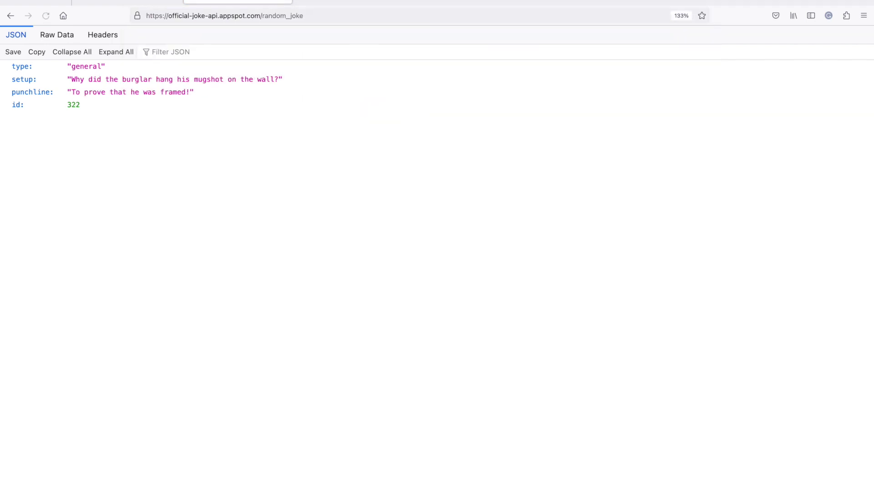
Return to Salesforce Setup, search the setup pages for "Permission" and open the Permission Sets page.
click(144, 7)
click(73, 101)
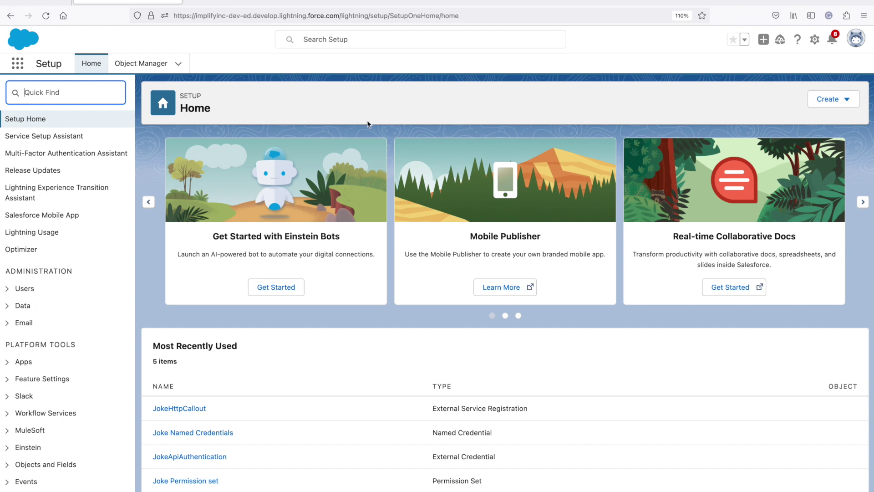
text(Permission)
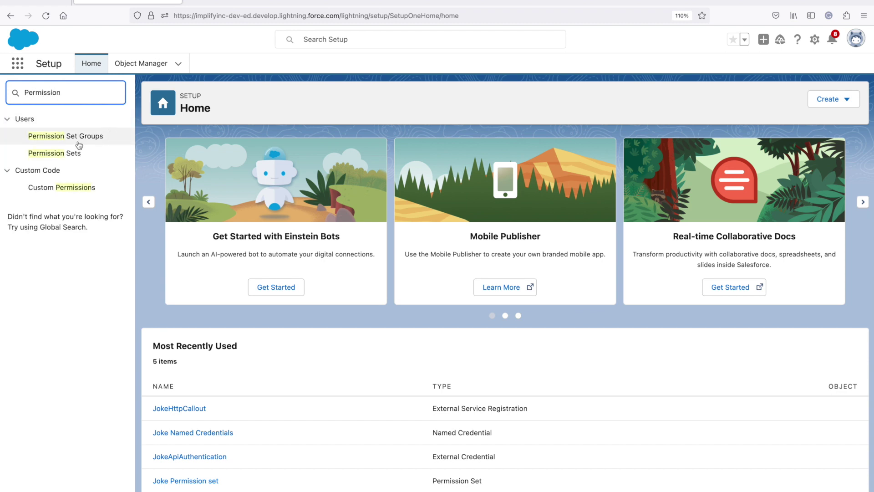
click(73, 153)
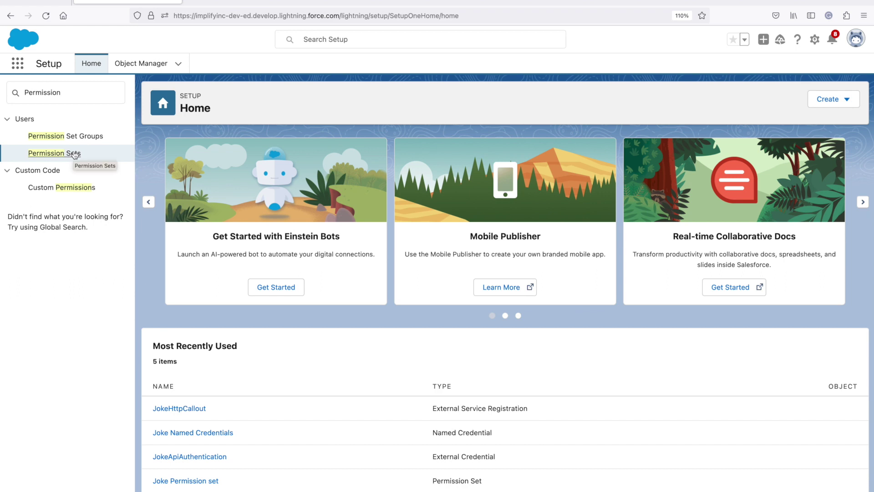
click(75, 155)
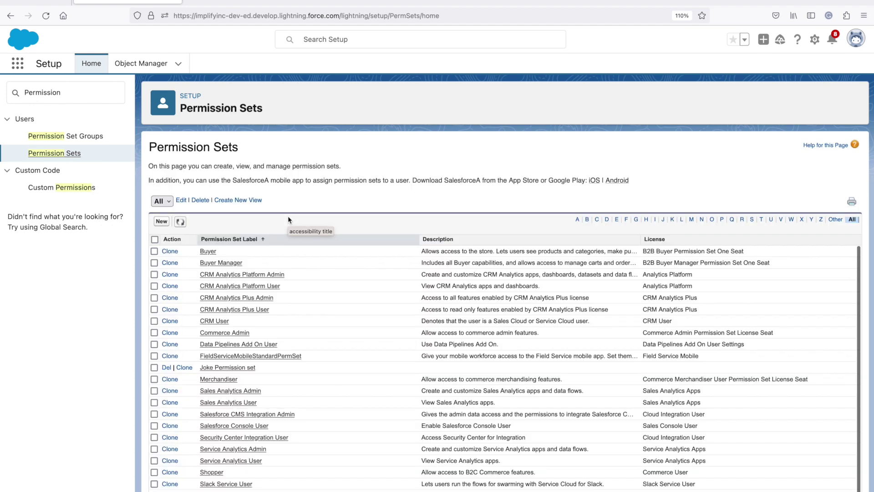
Create and save a new permission set with the label and API name DemoJokeAPI.
click(160, 222)
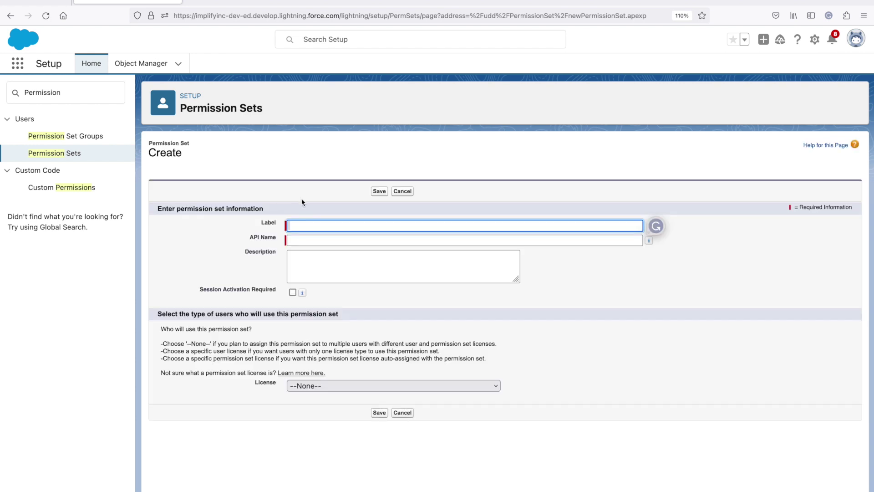
text(DemoJOk)
key(BackSpace)
key(BackSpace)
text(oke)
key(Tab)
click(382, 191)
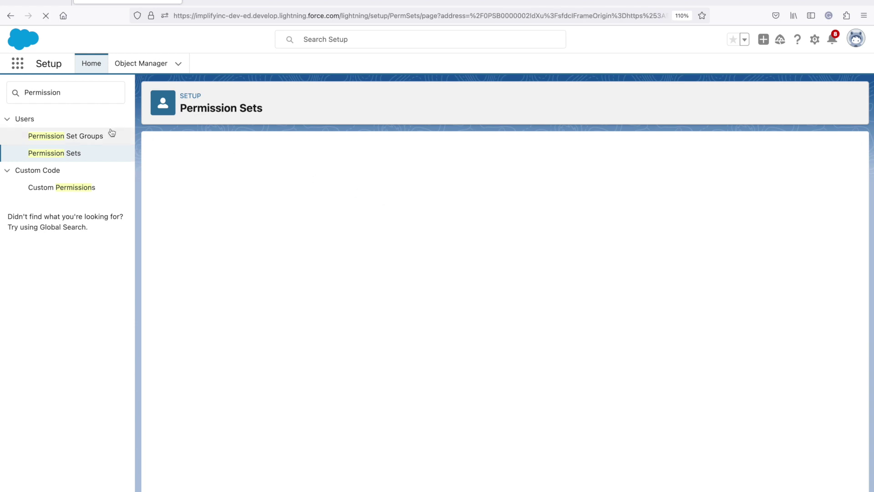
Search the setup pages for "Name", open Named Credentials and show the external credentials list.
double_click(83, 99)
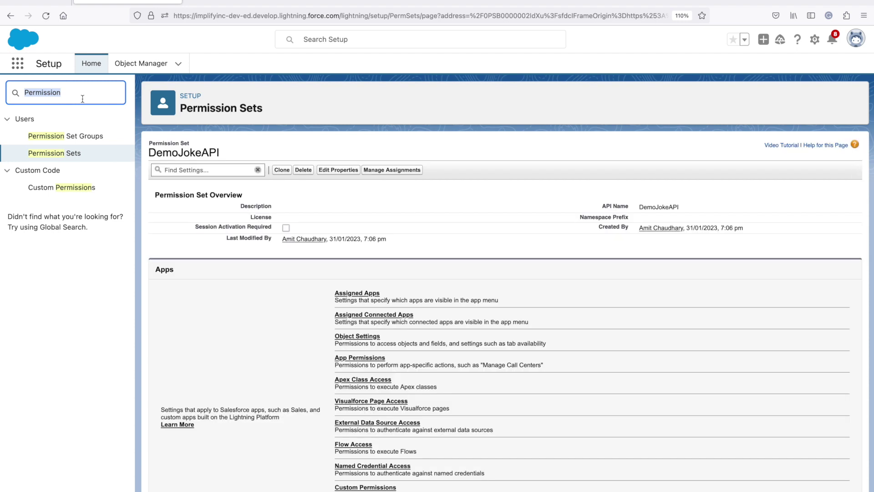
text(Name)
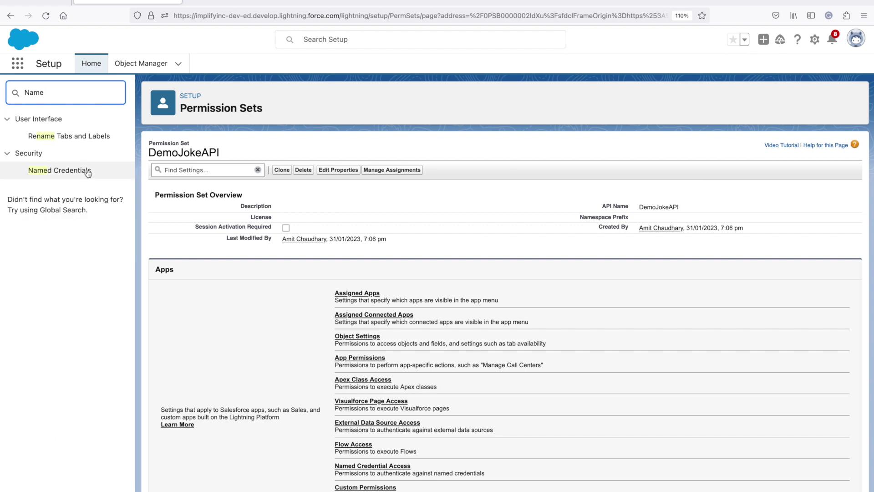
click(87, 171)
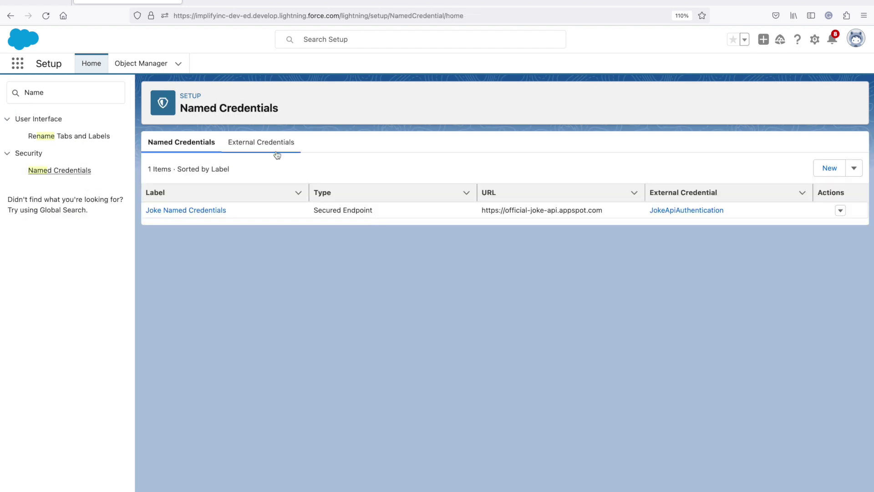
click(273, 150)
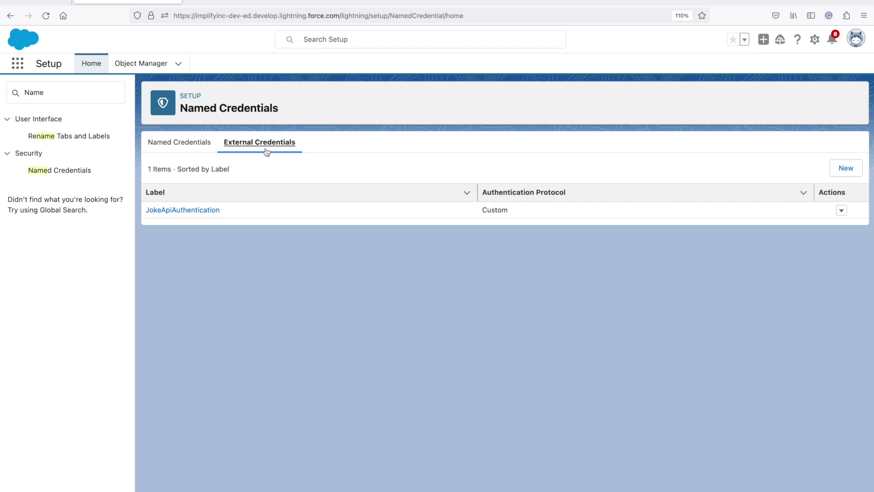
Start a new external credential and set both its label and name to DemoJokeAPI.
click(848, 169)
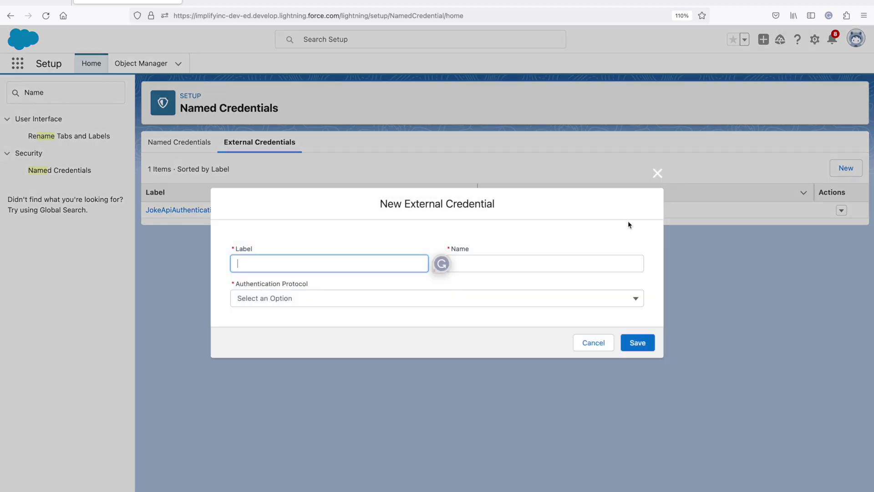
text(DemoJokeA)
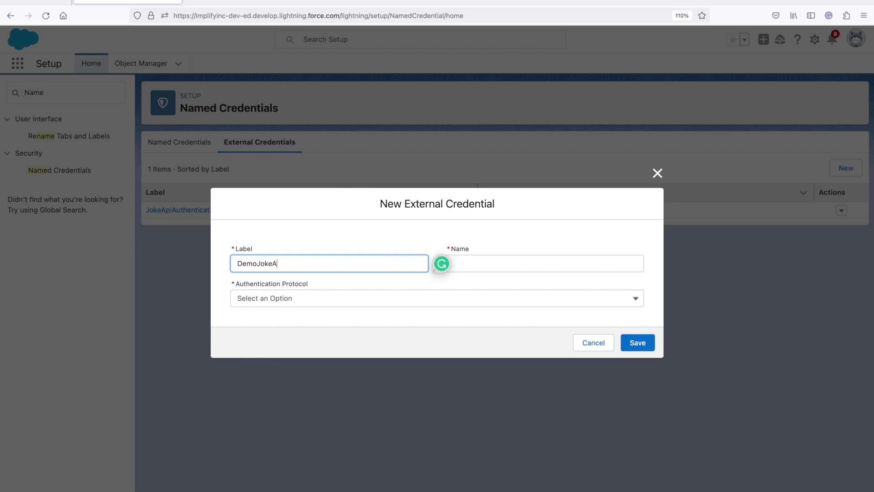
text(pPI)
key(Tab)
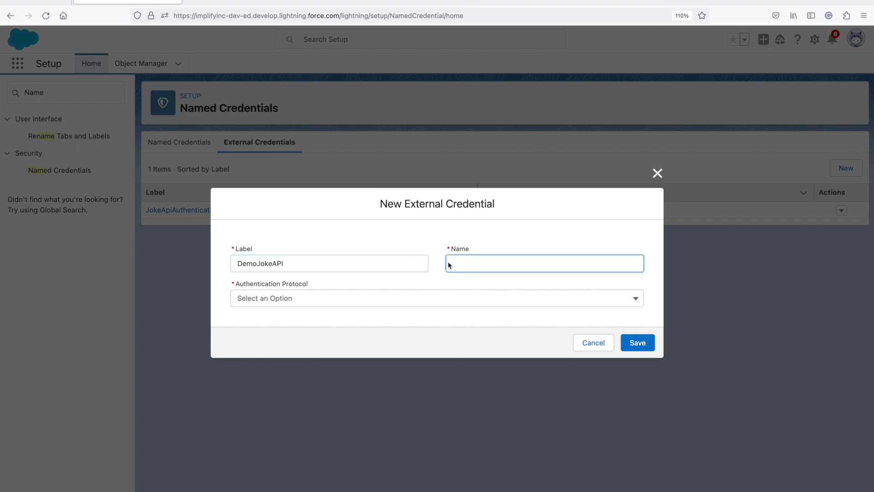
click(347, 259)
double_click(351, 258)
key(ctrl+c)
click(548, 265)
key(ctrl+v)
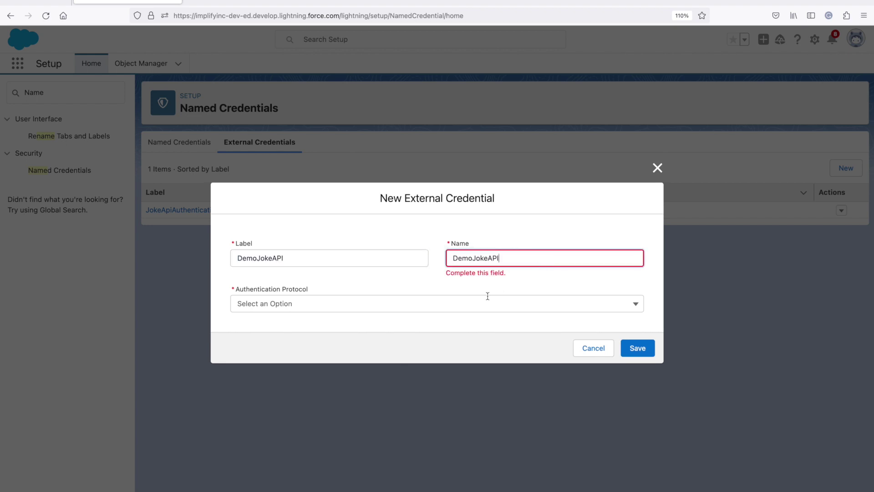
Set the external credential's authentication protocol to Custom and save it.
click(452, 305)
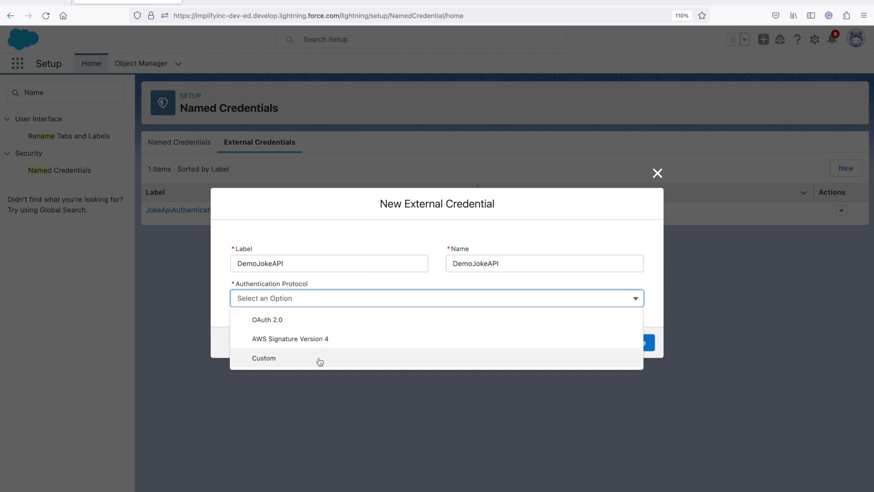
click(320, 324)
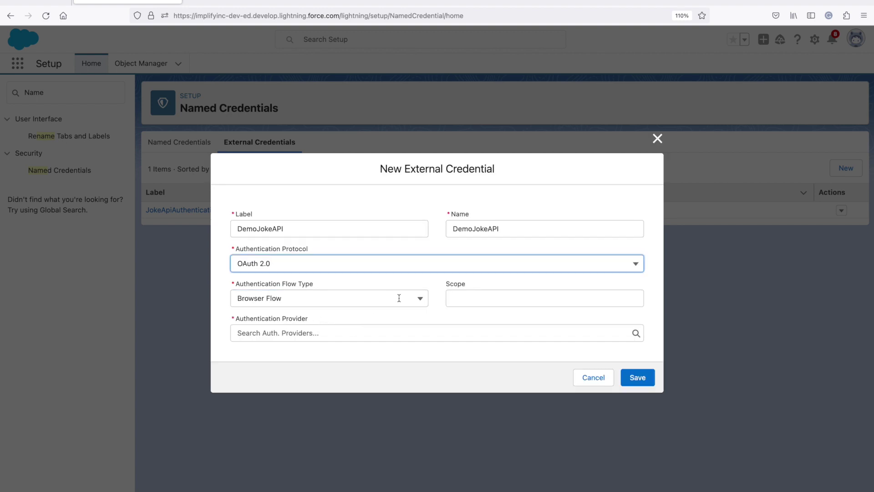
click(470, 264)
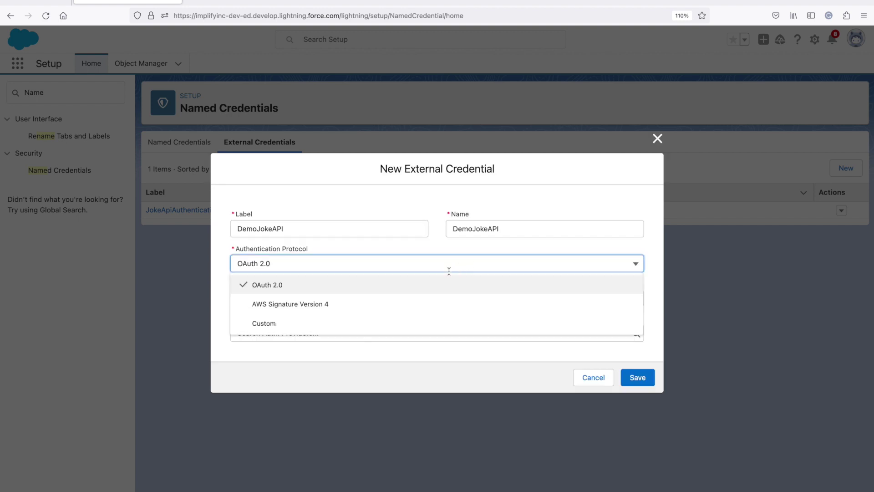
click(307, 328)
click(630, 344)
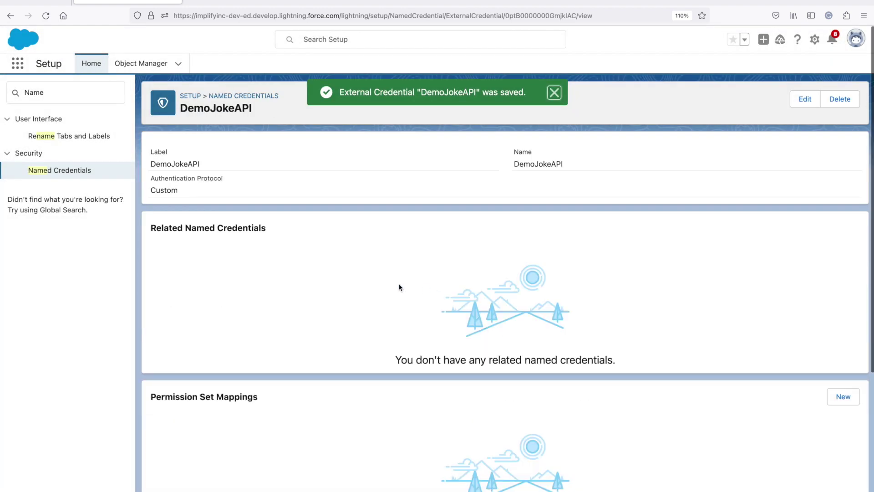
Add and save a permission set mapping on the external credential, using the DemoJokeAPI permission set with sequence number 1.
scroll(398, 287, down, 5)
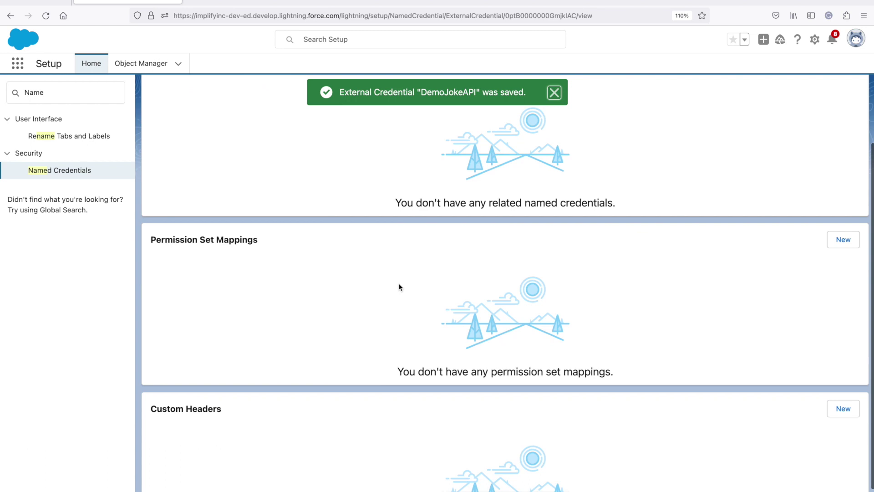
scroll(399, 287, up, 3)
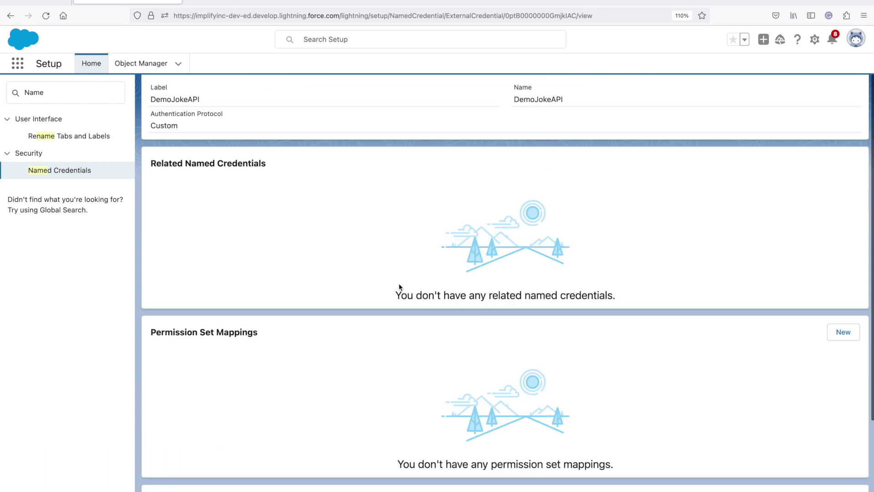
scroll(397, 295, down, 1)
triple_click(175, 296)
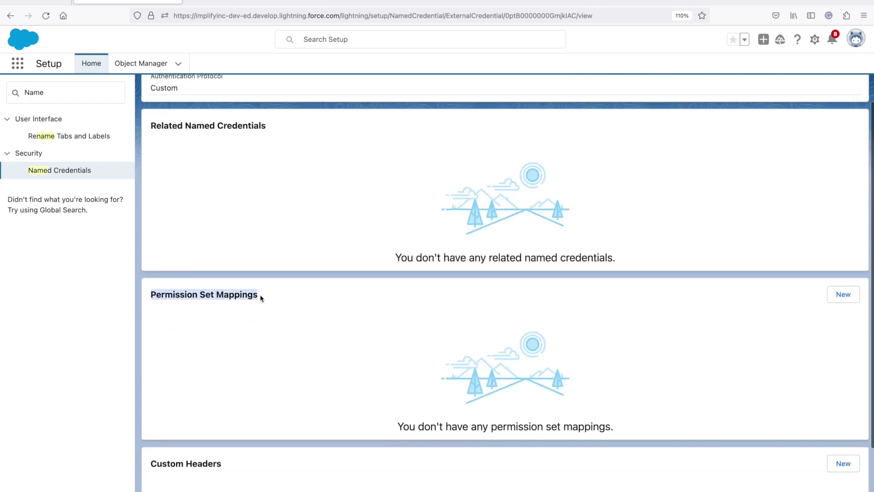
click(832, 299)
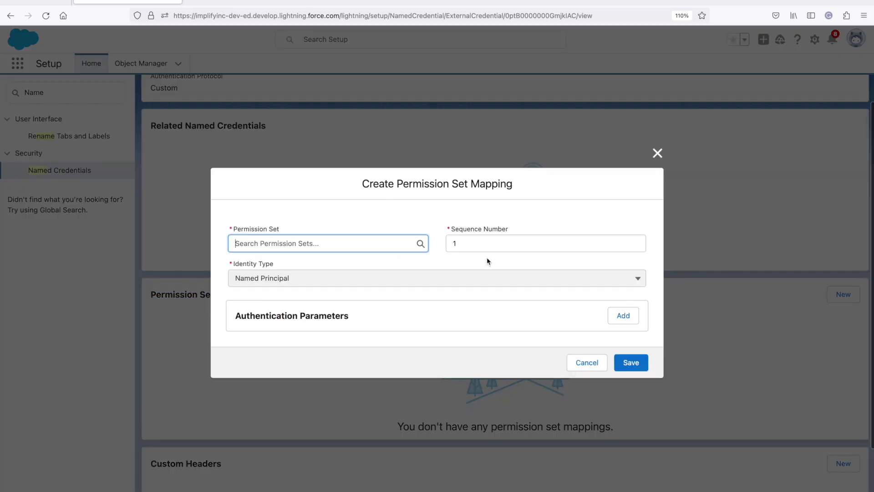
click(405, 247)
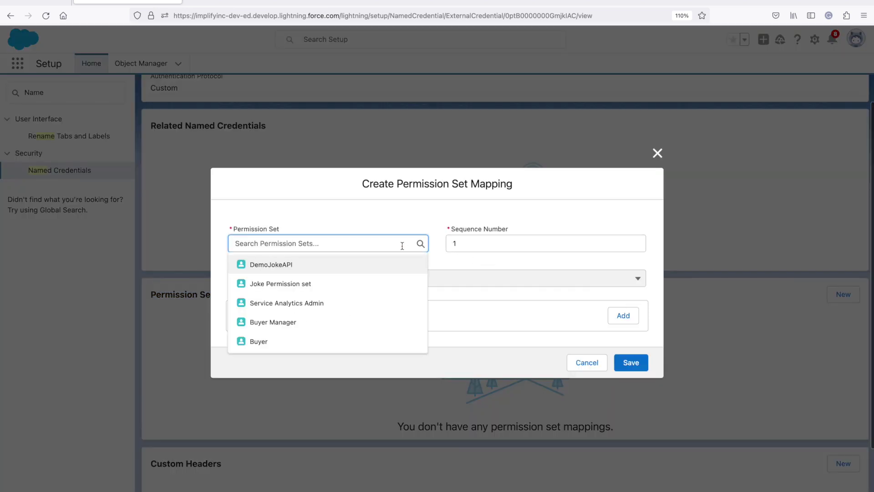
click(360, 263)
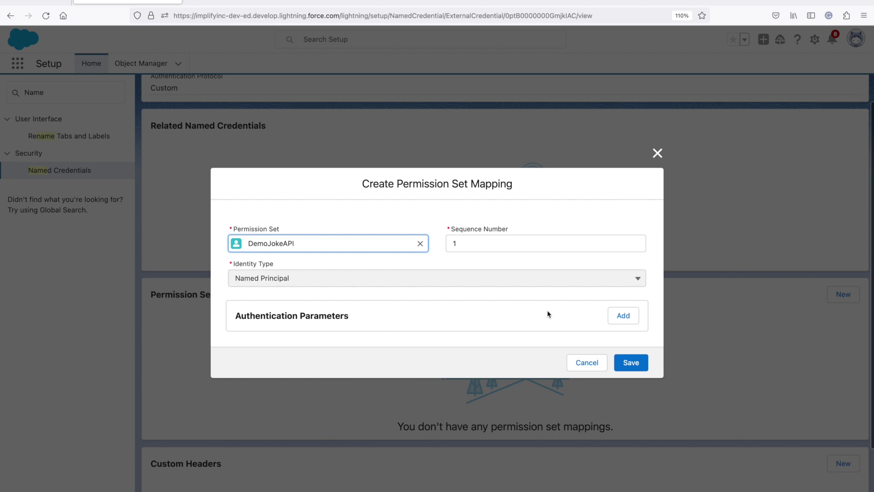
click(634, 363)
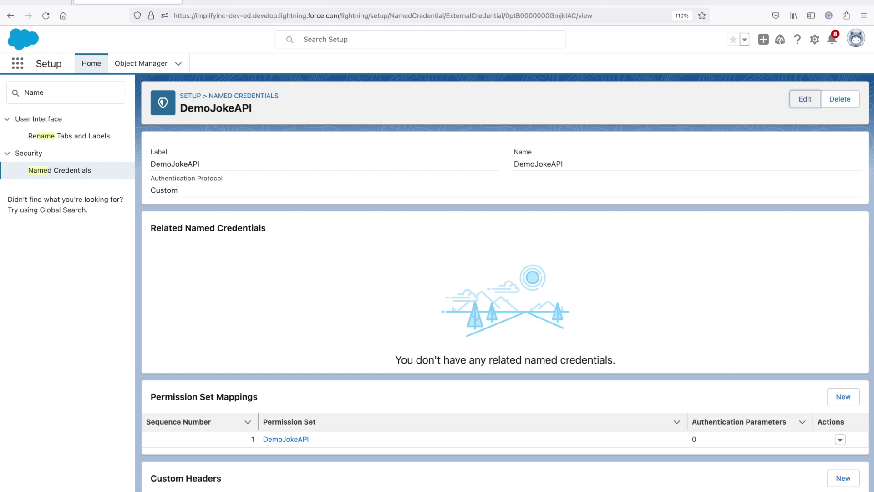
Return to the named credentials list and start a new named credential labelled DemoJOKEAPI.
click(76, 176)
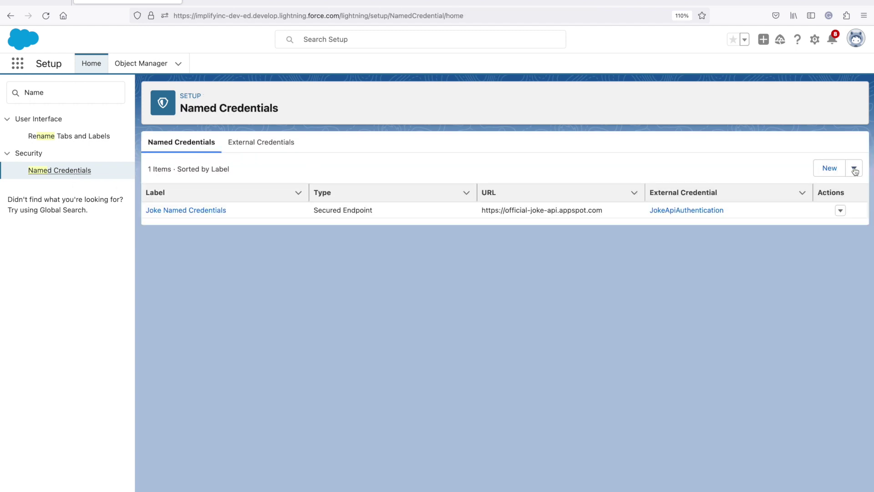
click(830, 169)
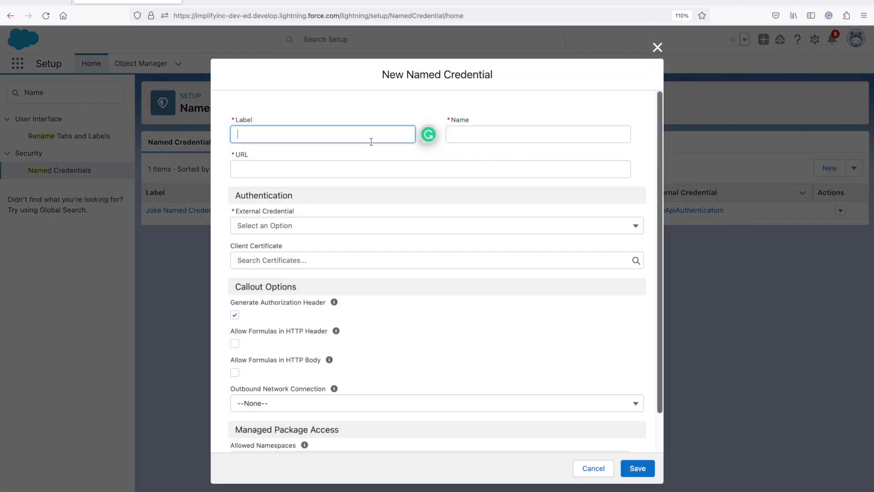
text(Demo)
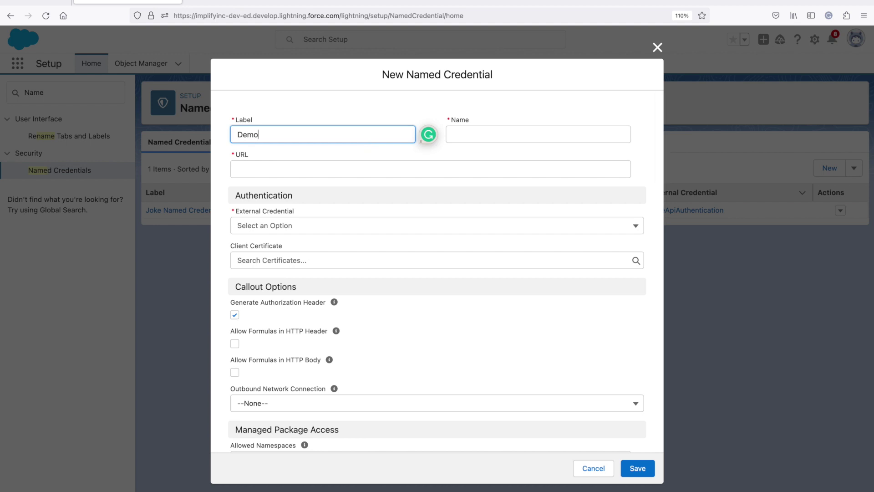
text(JOKEAPI)
click(371, 162)
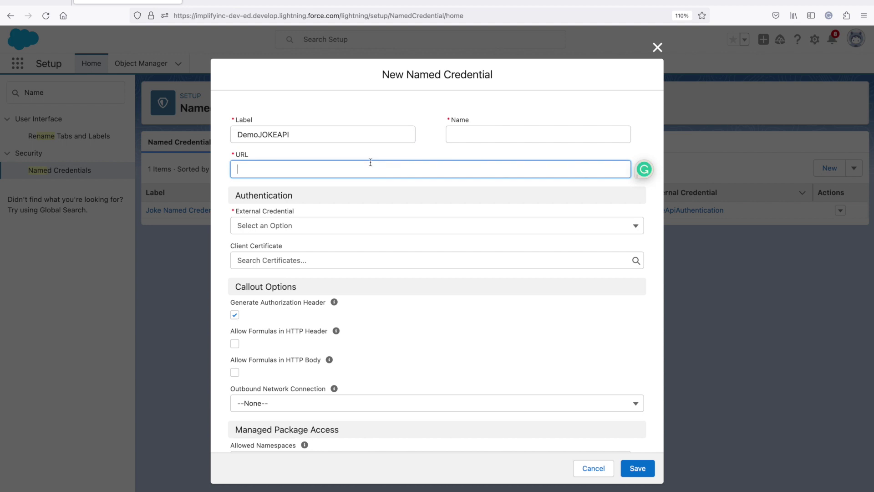
click(237, 2)
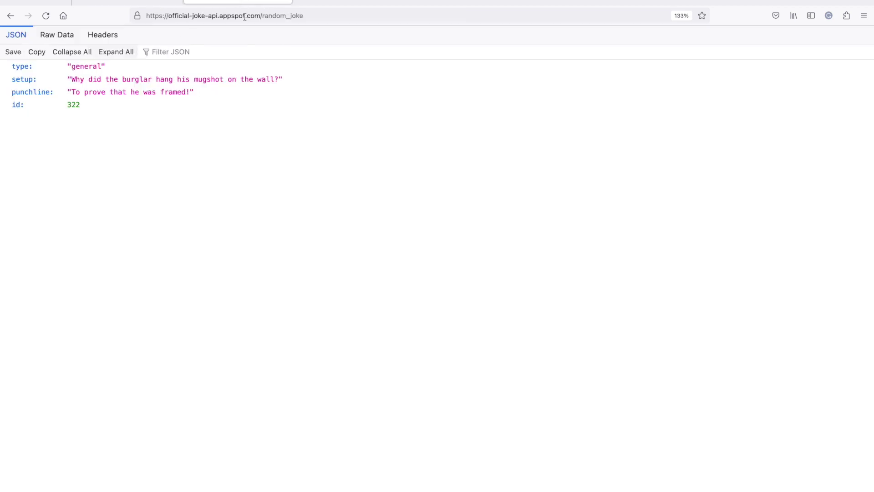
click(250, 16)
double_click(250, 16)
drag(250, 15, 132, 14)
key(ctrl+c)
click(133, 4)
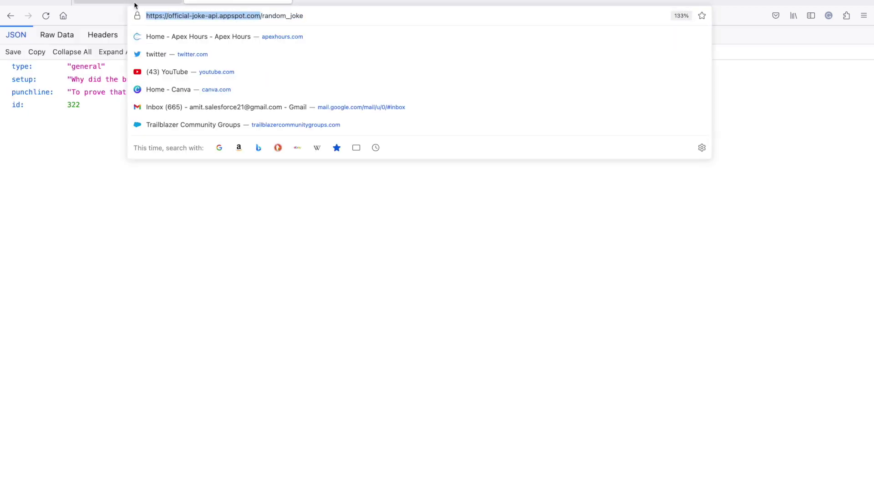
click(289, 238)
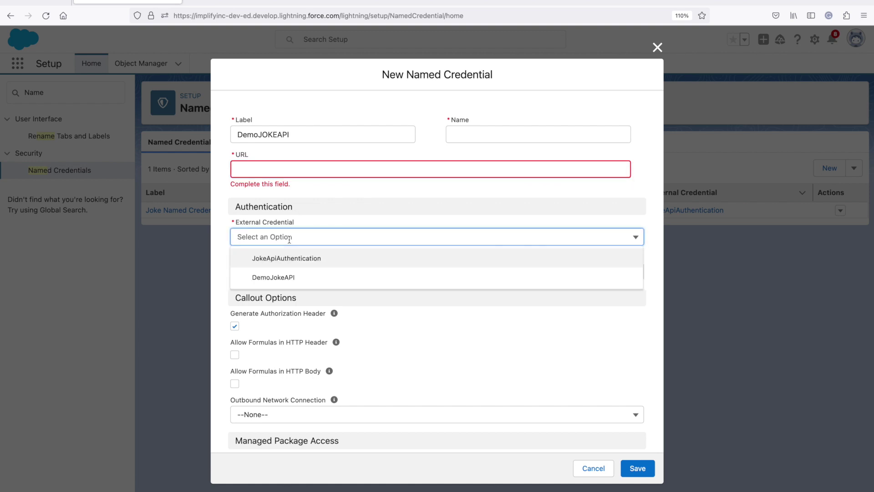
click(295, 170)
key(ctrl+v)
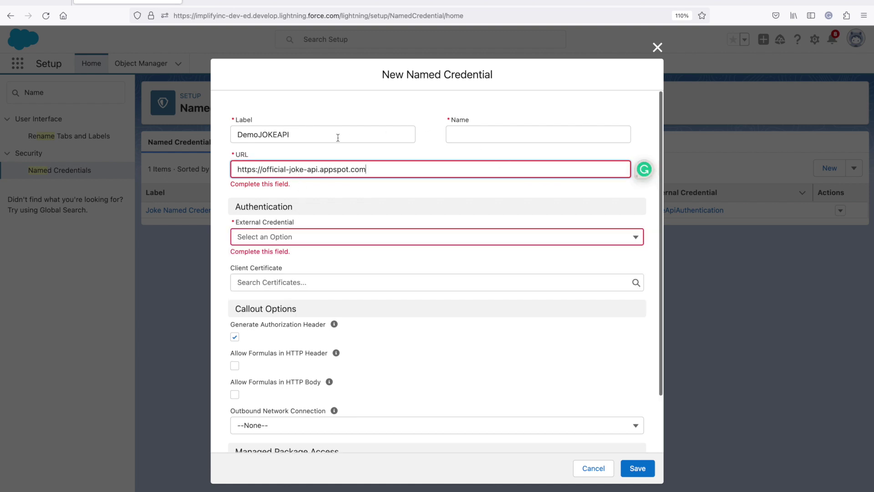
double_click(337, 138)
click(496, 141)
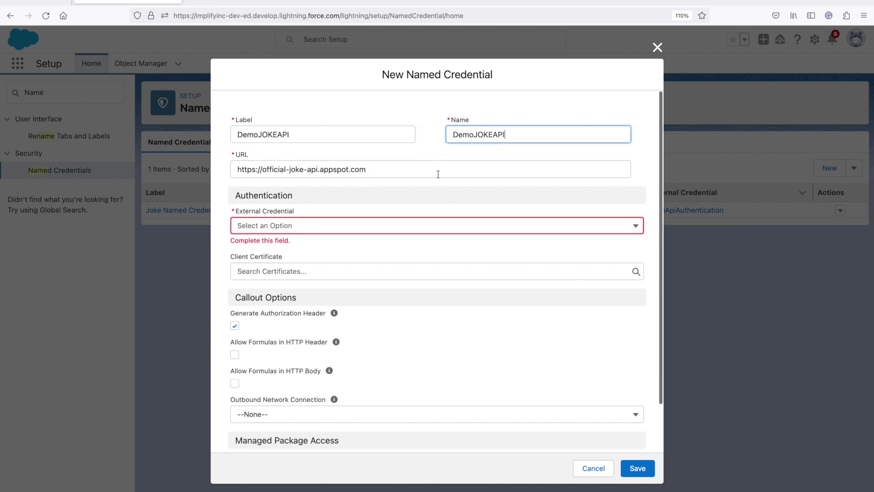
Link the named credential to the DemoJokeAPI external credential and save it.
click(360, 226)
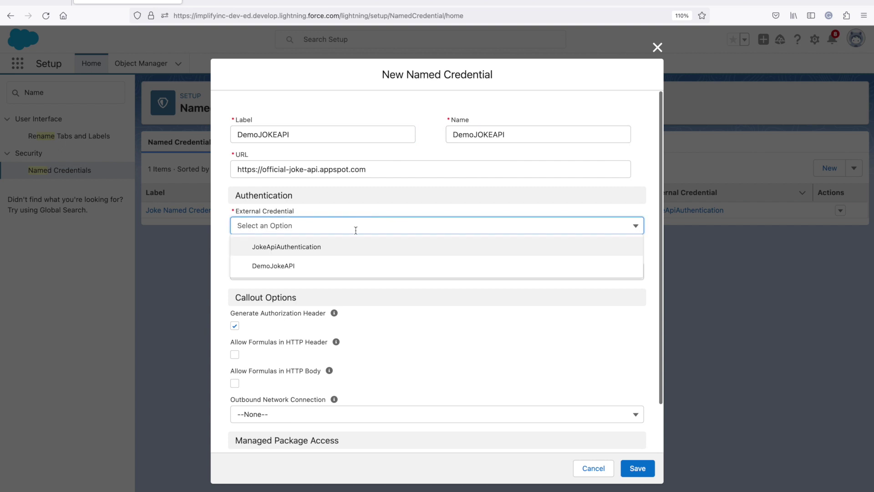
click(326, 261)
triple_click(294, 249)
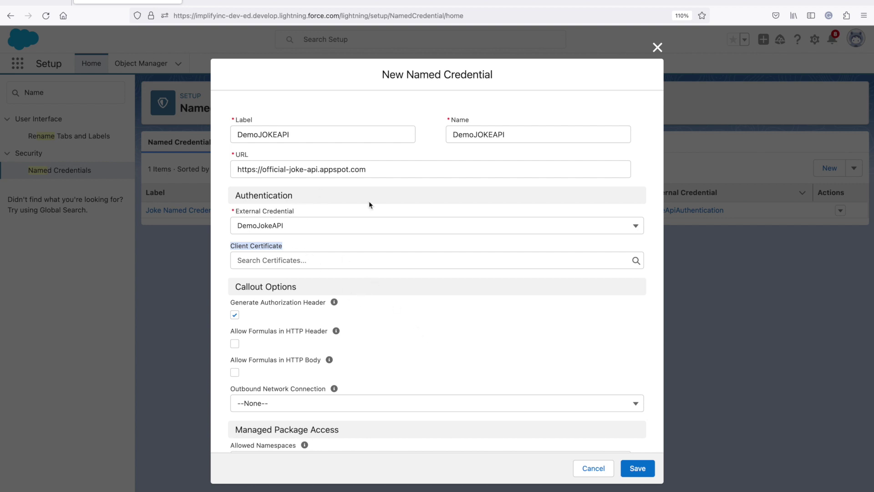
click(631, 463)
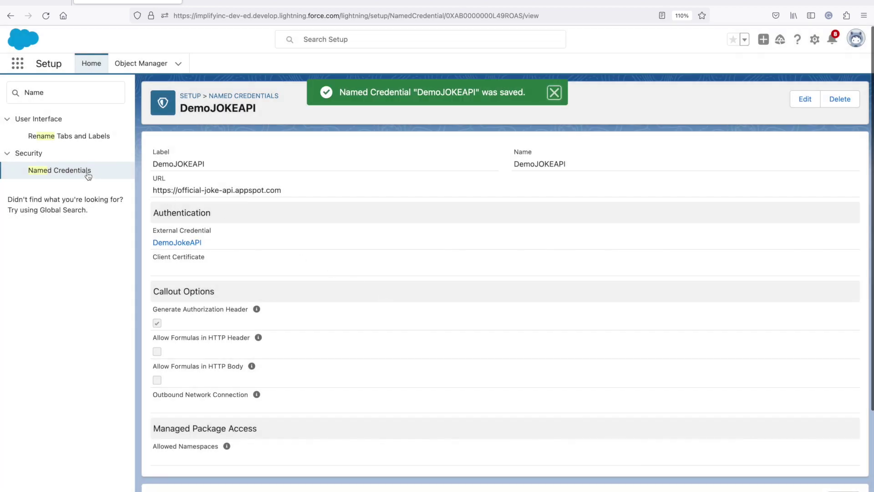
Find the permission sets in Setup and open the DemoJokeAPI permission set.
click(77, 97)
text(Permissio)
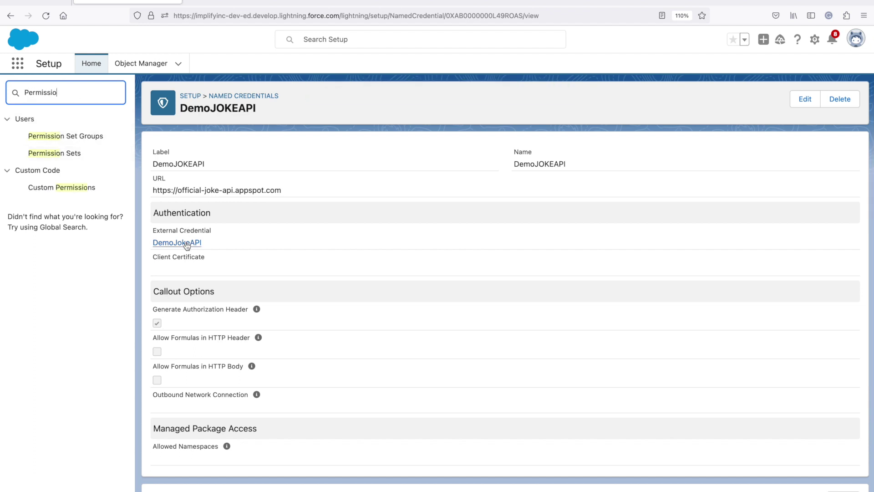
click(74, 156)
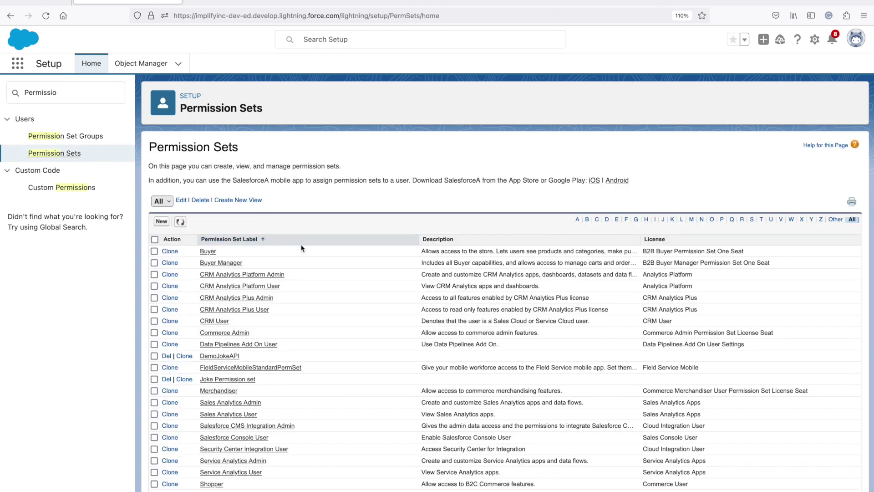
click(606, 220)
click(229, 263)
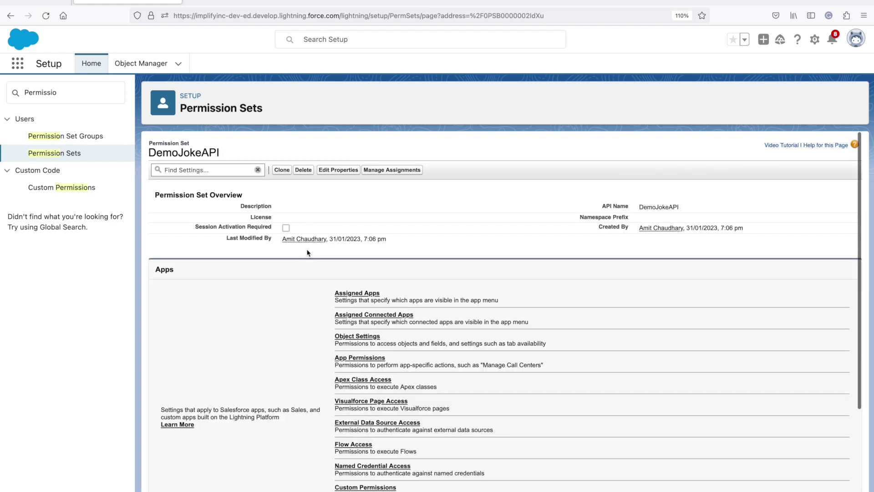
Assign the DemoJokeAPI permission set to the recently viewed user with no expiration date.
click(391, 171)
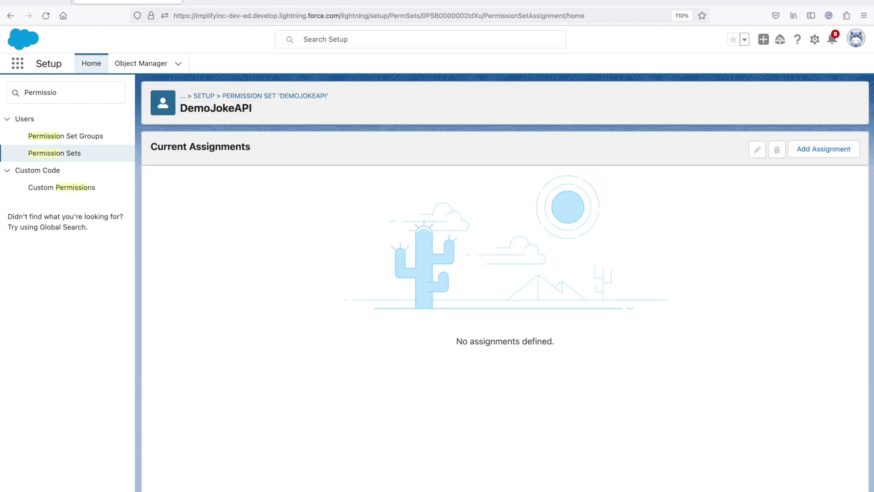
click(816, 148)
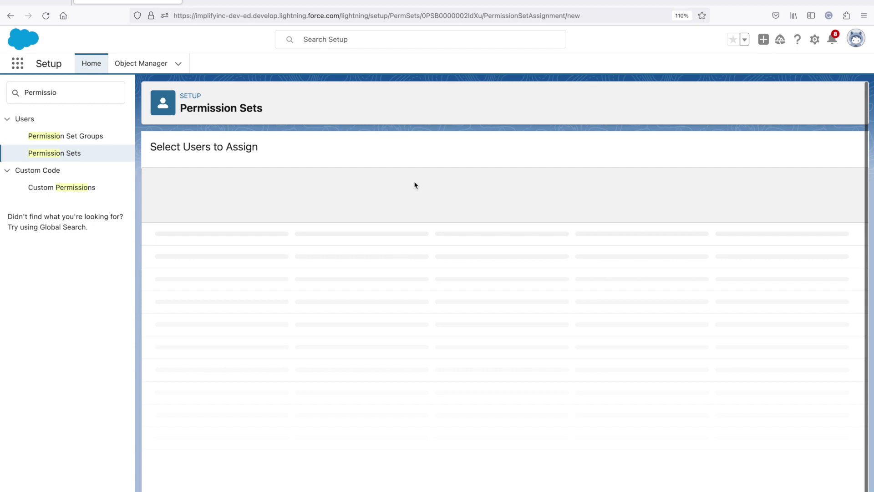
click(159, 252)
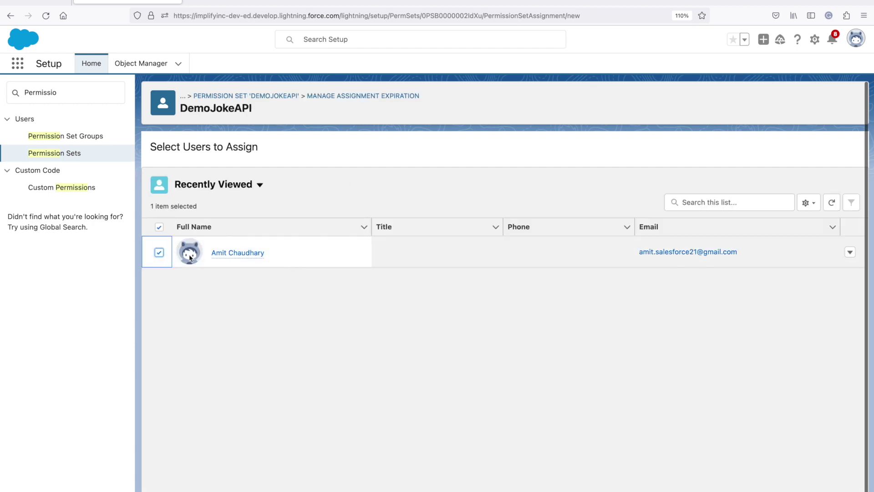
click(840, 487)
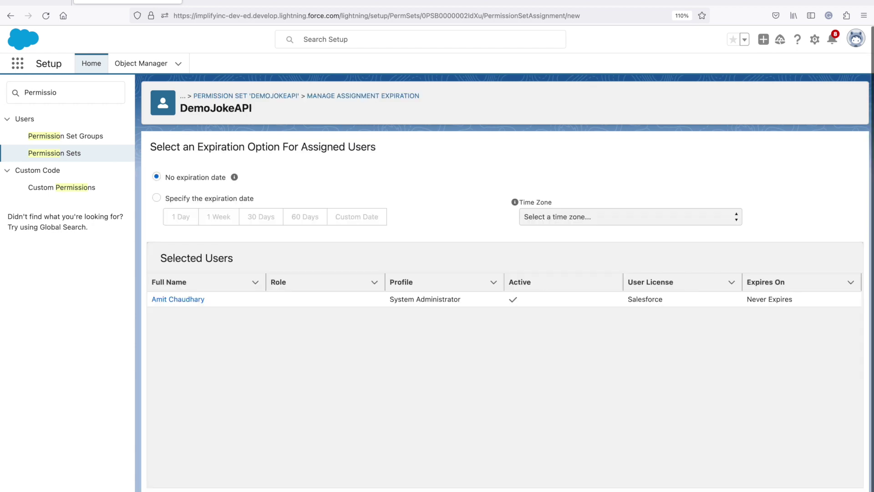
scroll(806, 417, down, 1)
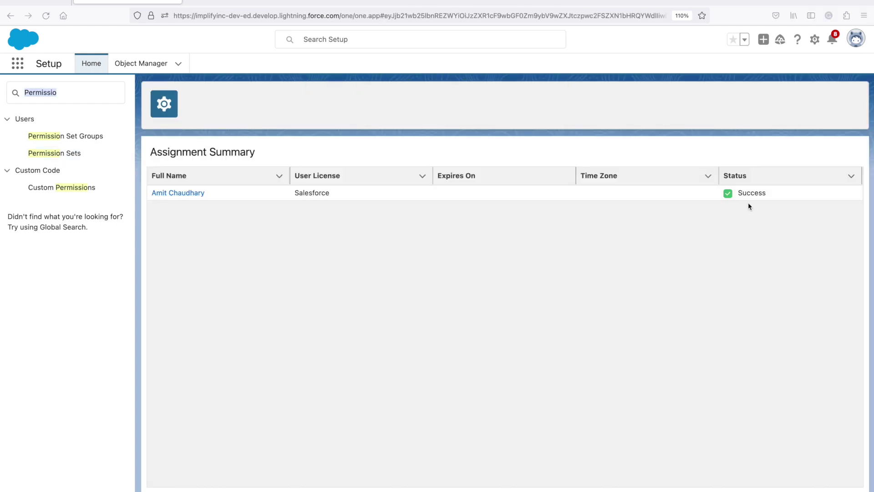
Find Flows in Setup and create a new flow of type Screen Flow.
click(95, 93)
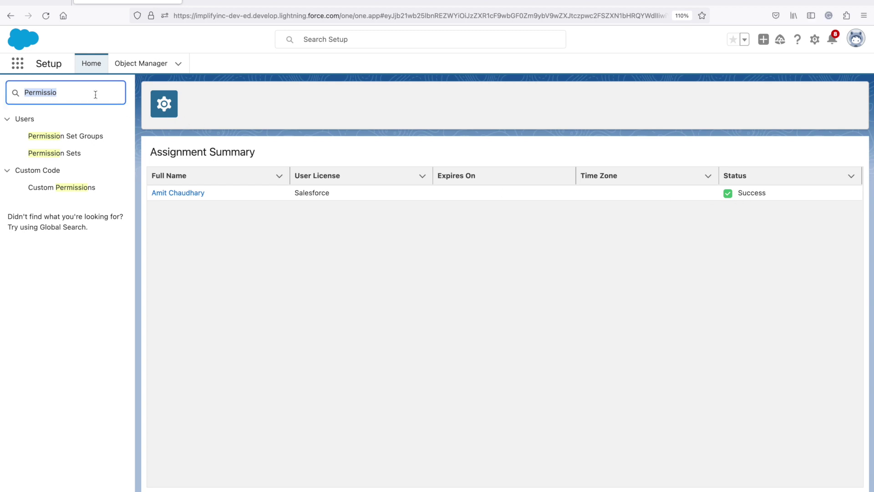
text(Flow)
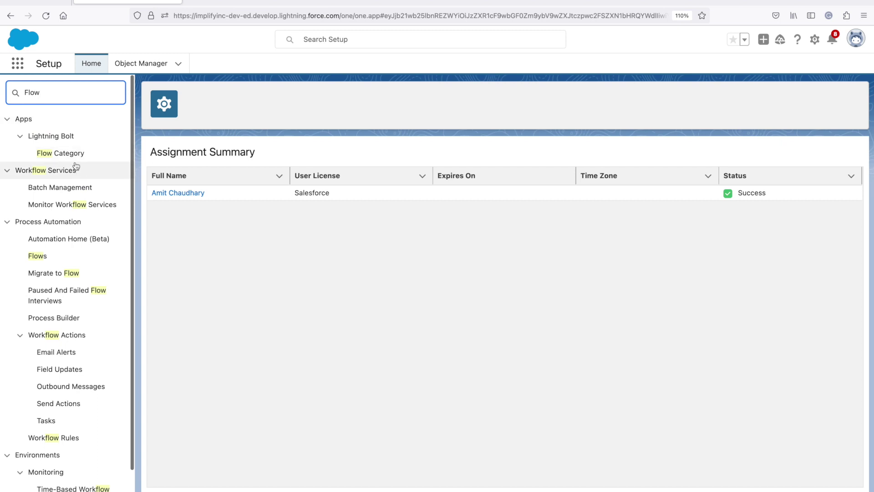
click(42, 258)
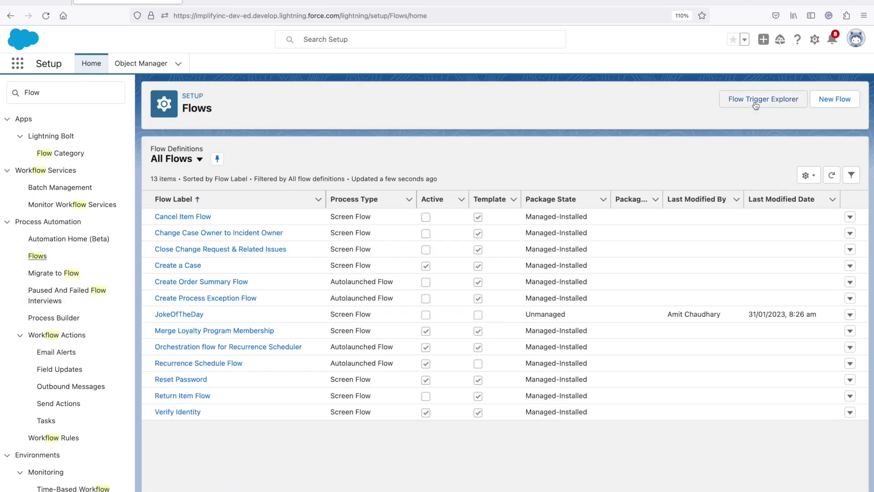
click(835, 99)
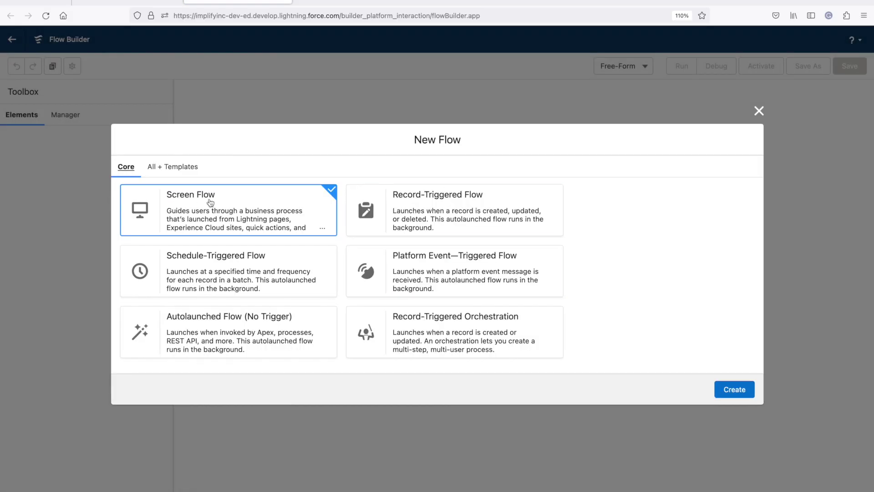
click(734, 389)
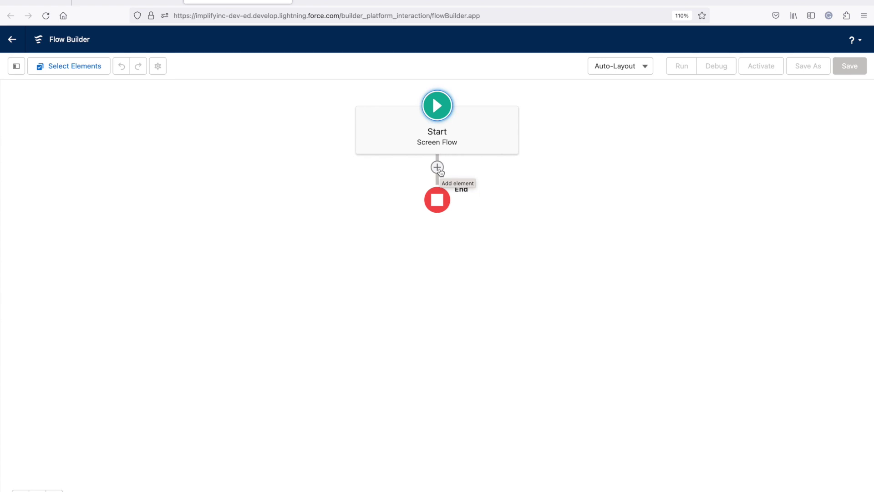
Add an Action element after the flow's Start and begin creating a new HTTP callout for it.
click(438, 167)
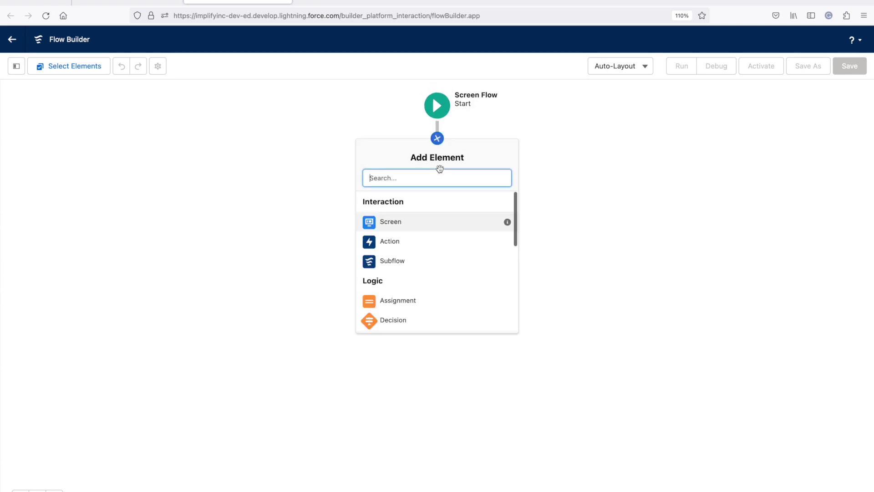
click(397, 242)
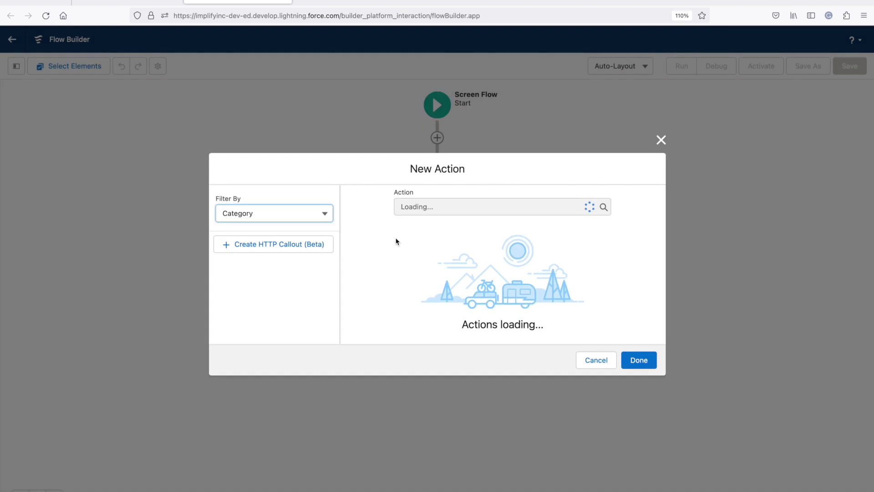
scroll(328, 247, down, 1)
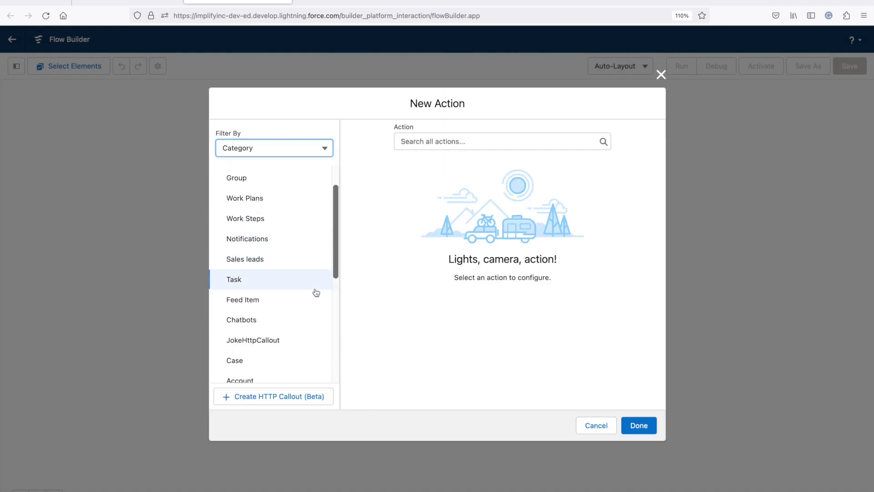
click(289, 405)
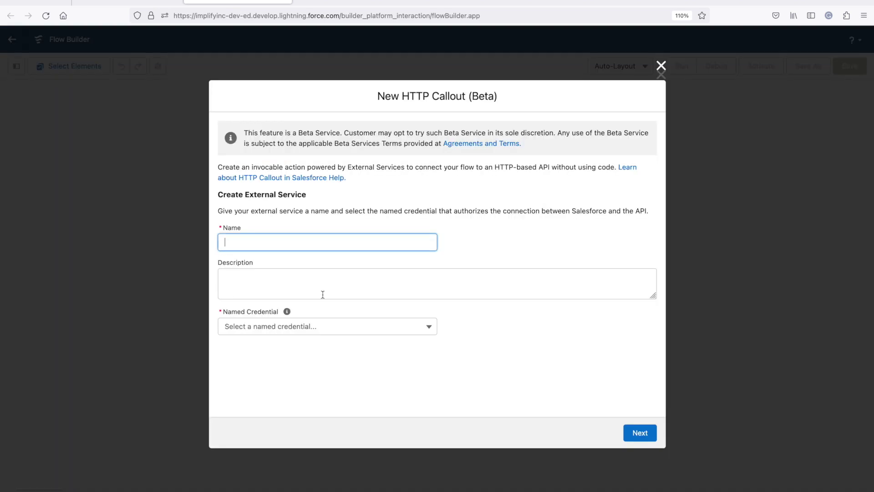
Name the external service DemoJokeAPI, select the DemoJOKEAPI named credential and continue to the invocable action setup.
text(DemoJokeAPI)
click(343, 332)
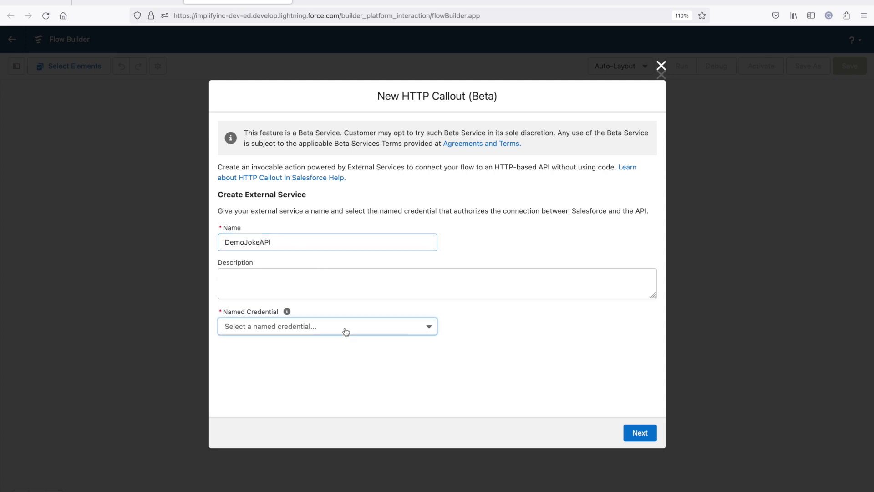
click(320, 352)
drag(385, 366, 235, 362)
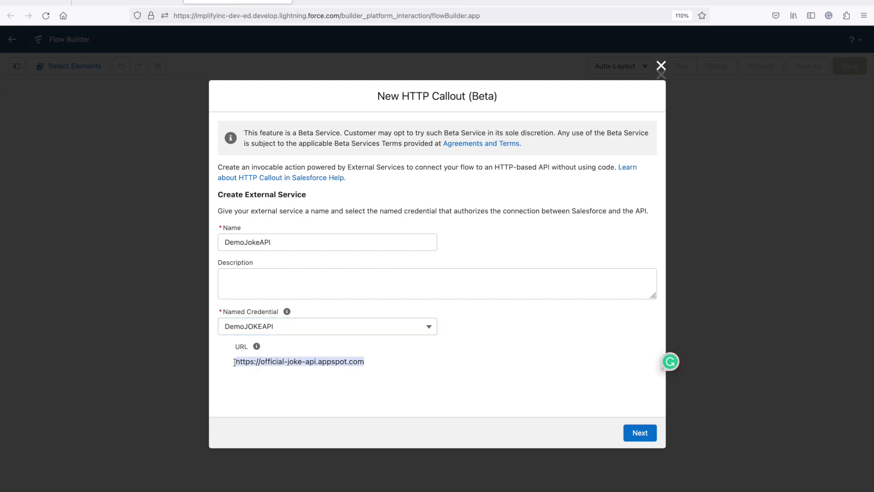
click(640, 433)
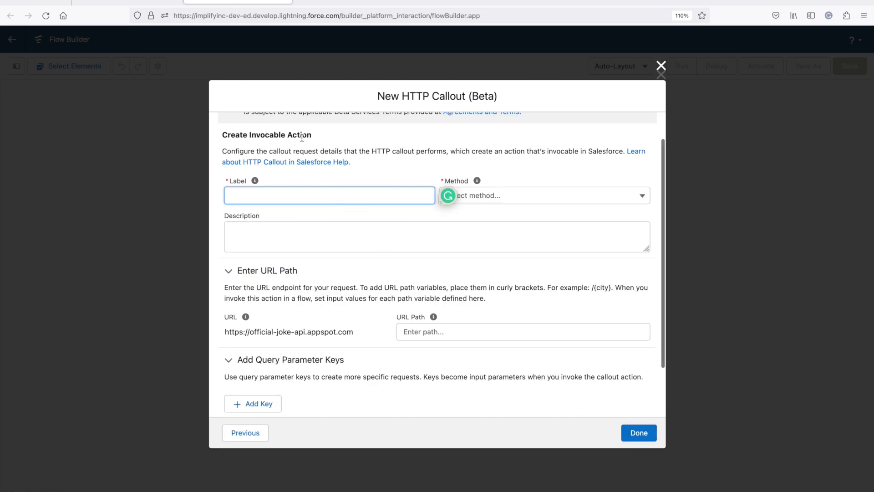
Label the invocable action GetJoke and set its method to GET.
text(GetJoke)
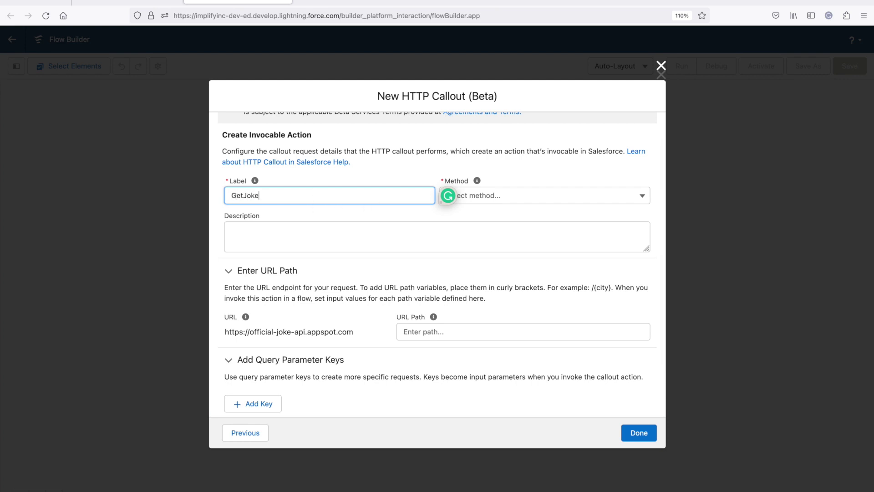
click(495, 199)
click(482, 218)
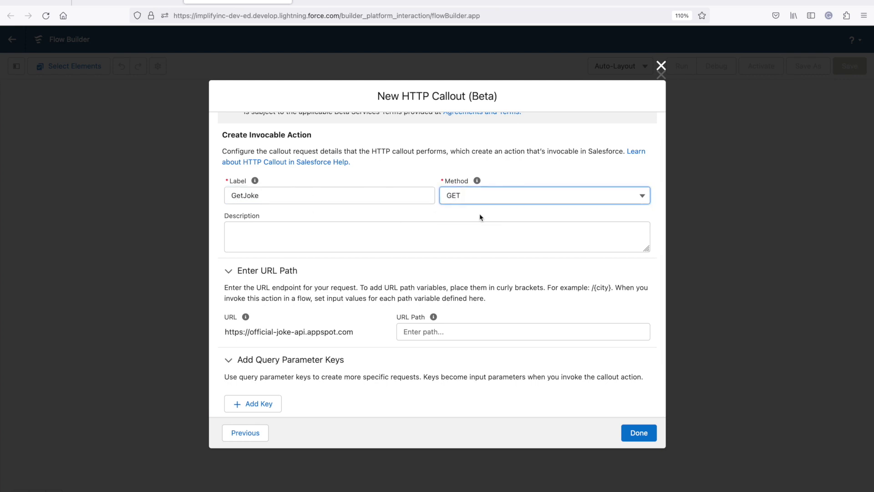
click(433, 232)
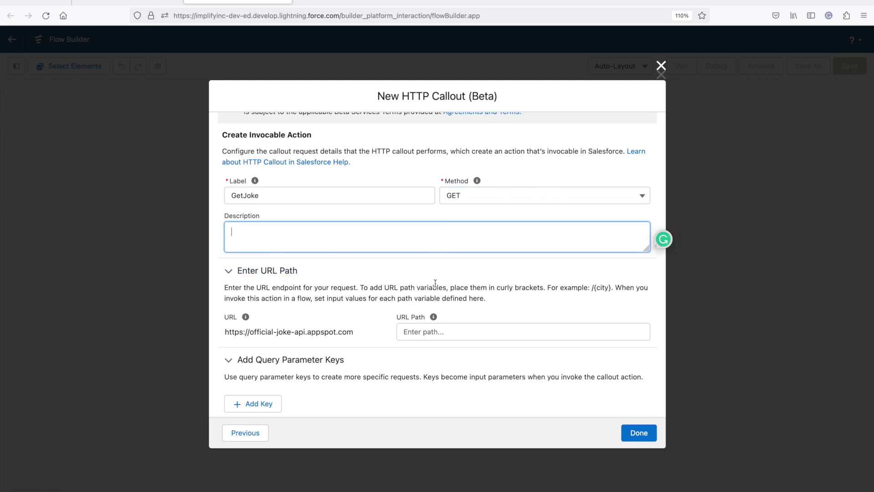
Copy the path /random_joke from the joke API page's address and set it as the callout's URL path.
scroll(436, 283, down, 1)
click(411, 300)
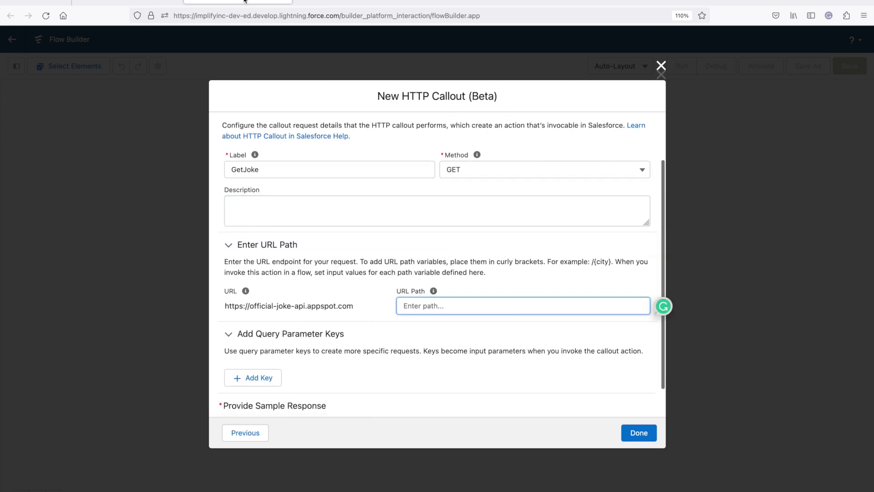
click(330, 2)
click(273, 16)
double_click(271, 16)
click(262, 17)
drag(261, 17, 313, 18)
key(ctrl+c)
click(250, 3)
key(ctrl+v)
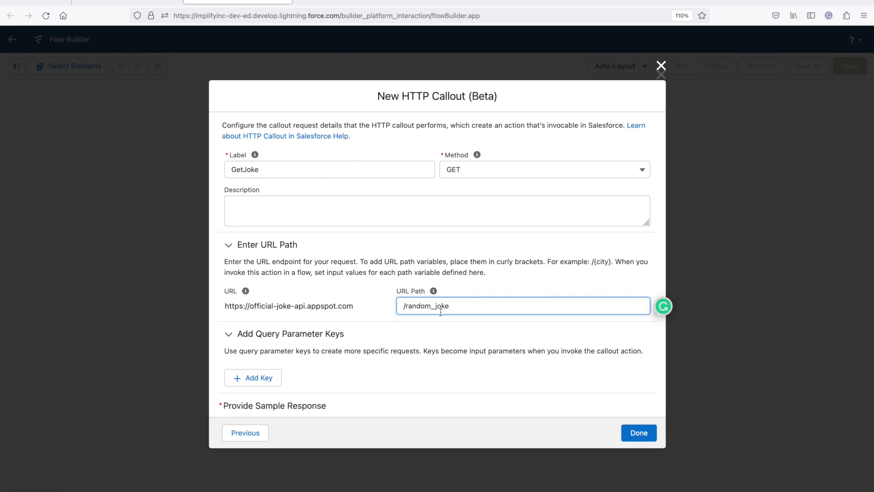
scroll(438, 359, down, 1)
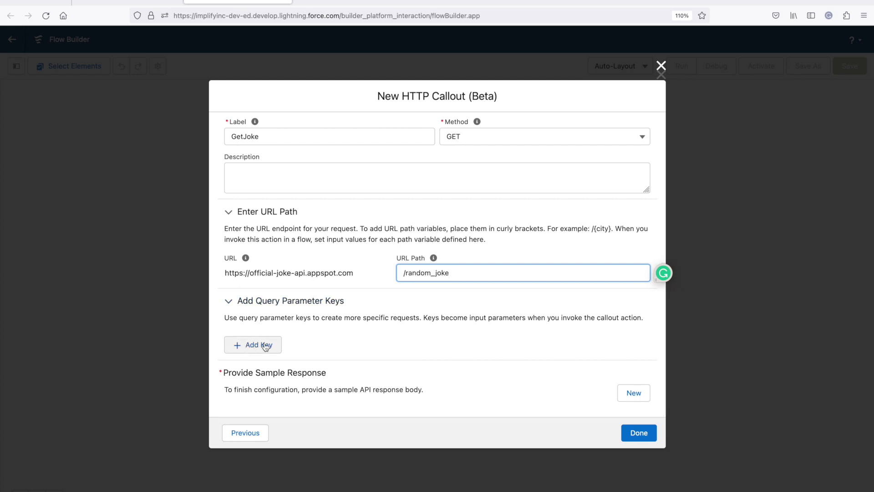
Check on the joke API page whether the random_joke address uses any query parameters, and return to the callout setup.
click(346, 2)
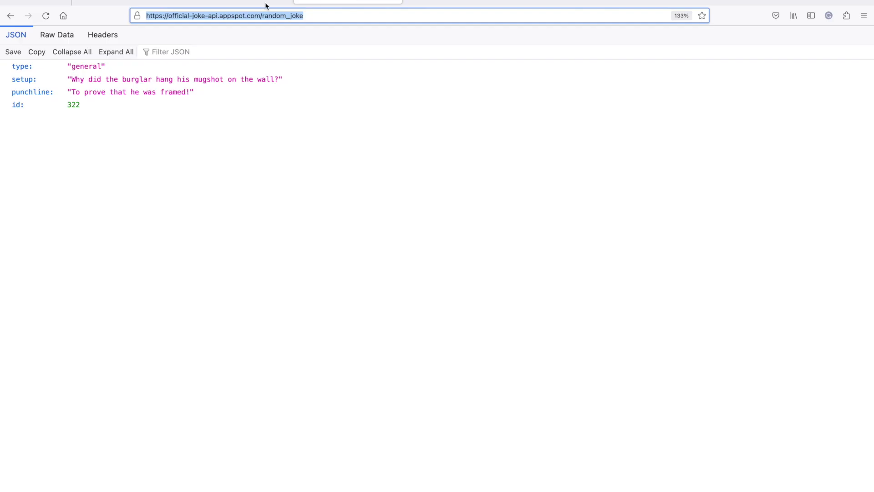
click(307, 15)
drag(321, 19, 275, 17)
click(258, 3)
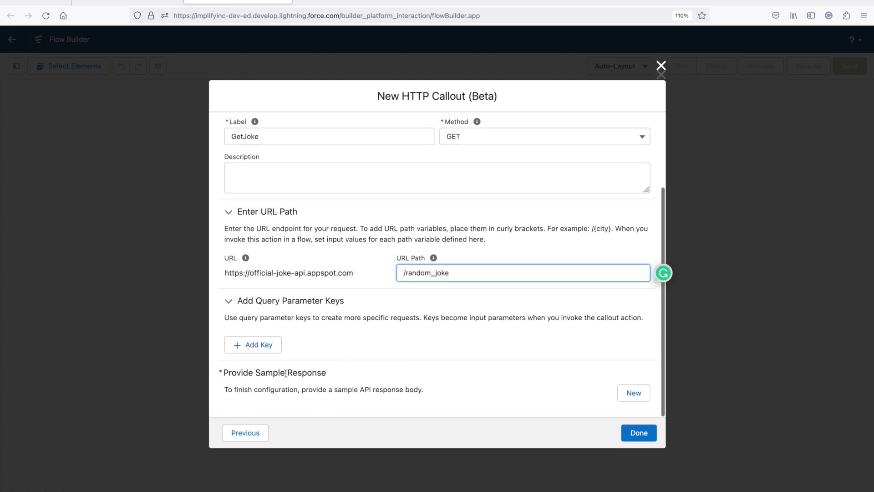
Get a sample JSON response from the joke API to use in the callout.
click(319, 3)
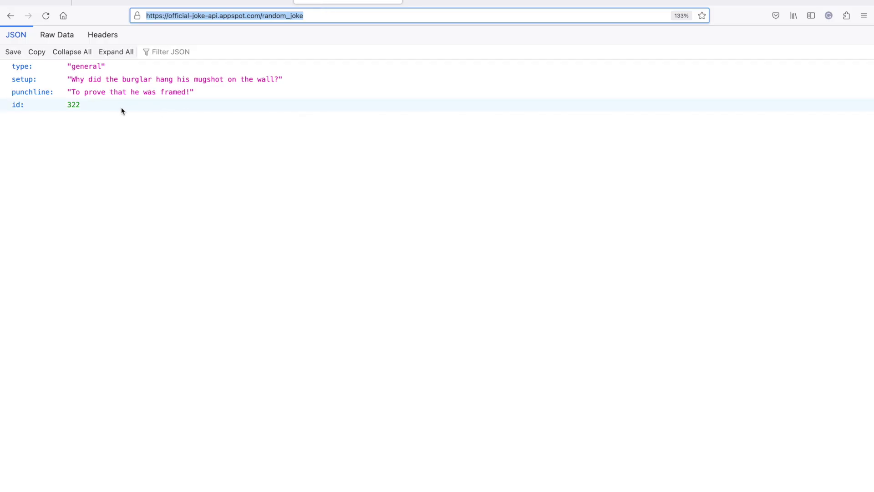
drag(121, 111, 0, 64)
click(1, 64)
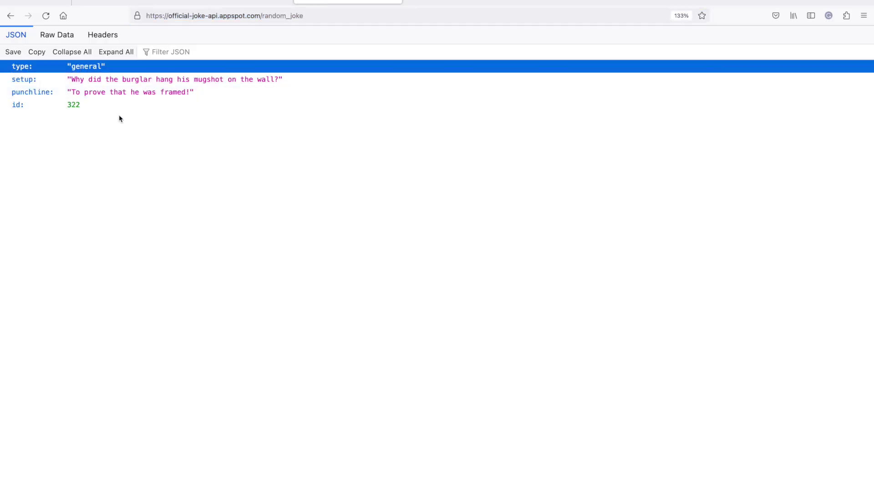
click(313, 13)
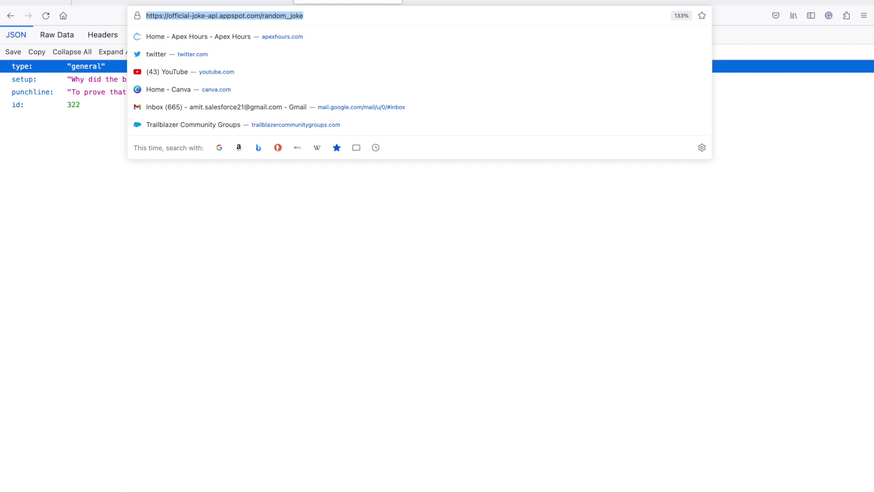
key(super+Tab)
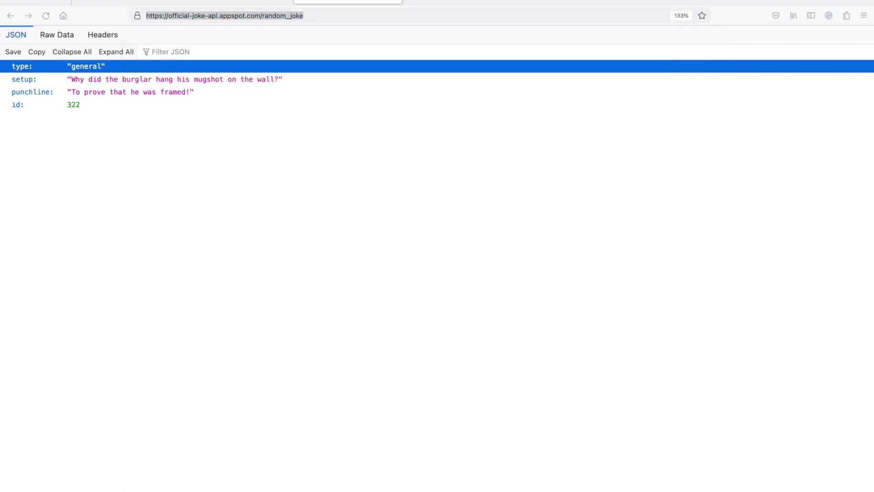
Paste the joke JSON with type, setup, punchline and id as the sample response, review its data structure and finish the HTTP callout.
click(237, 3)
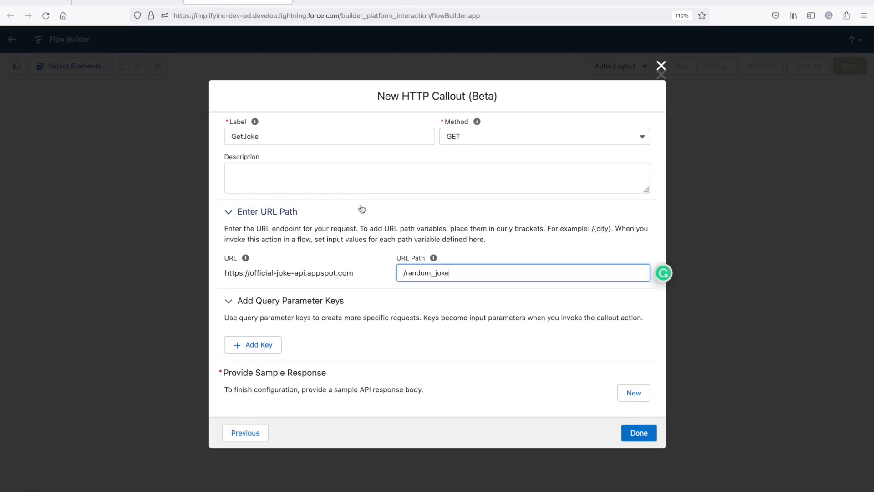
click(634, 393)
click(306, 244)
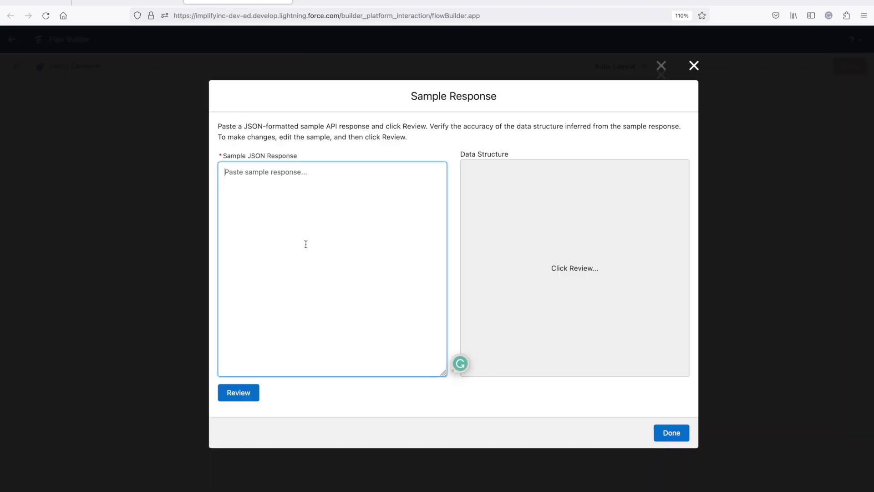
key(super+v)
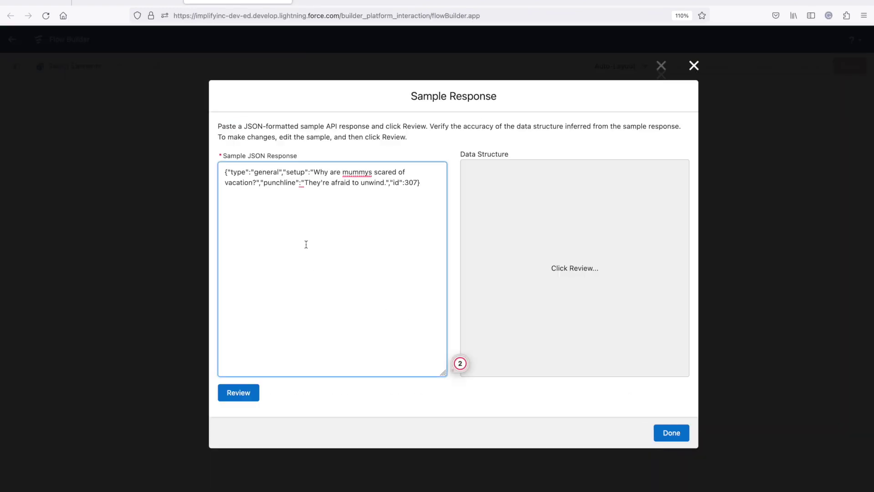
click(230, 392)
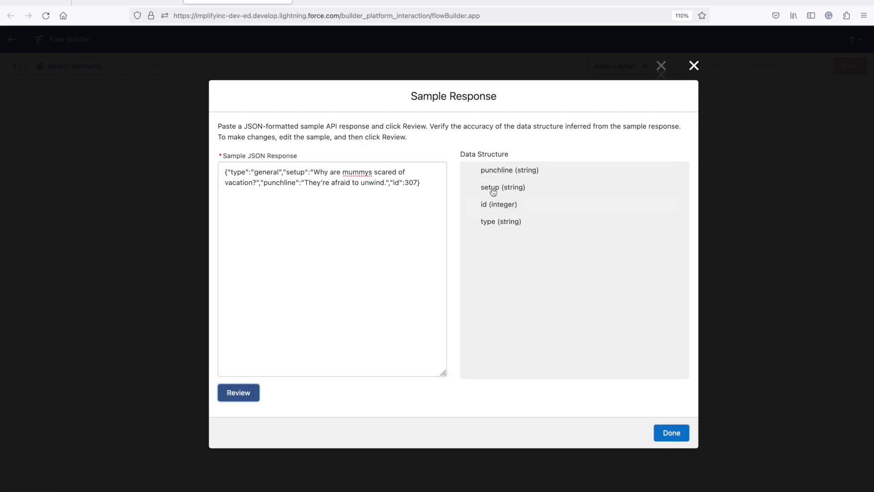
click(668, 433)
click(638, 434)
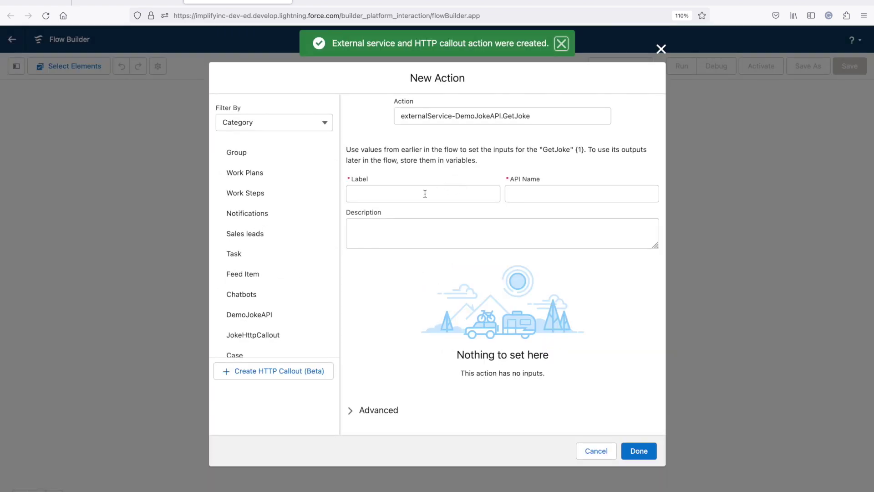
Give the GetJoke action the label and API name DemoJokeCallout and add it to the flow.
click(425, 194)
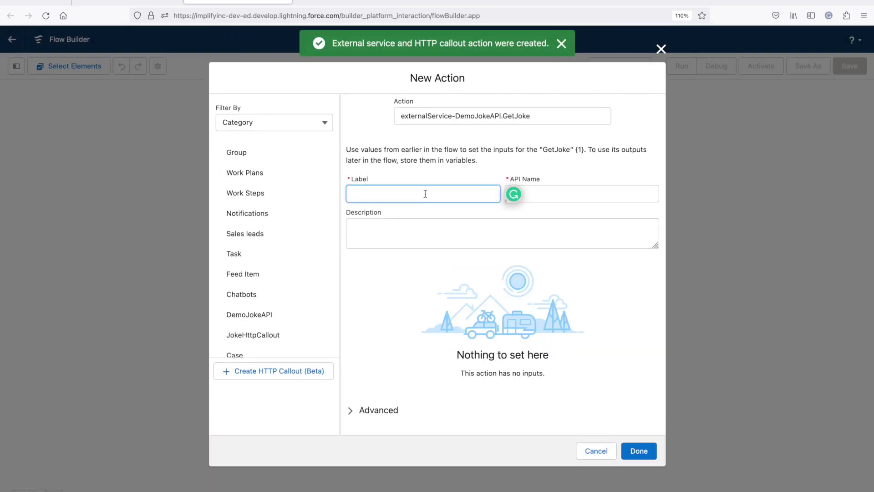
text(DemoJoke)
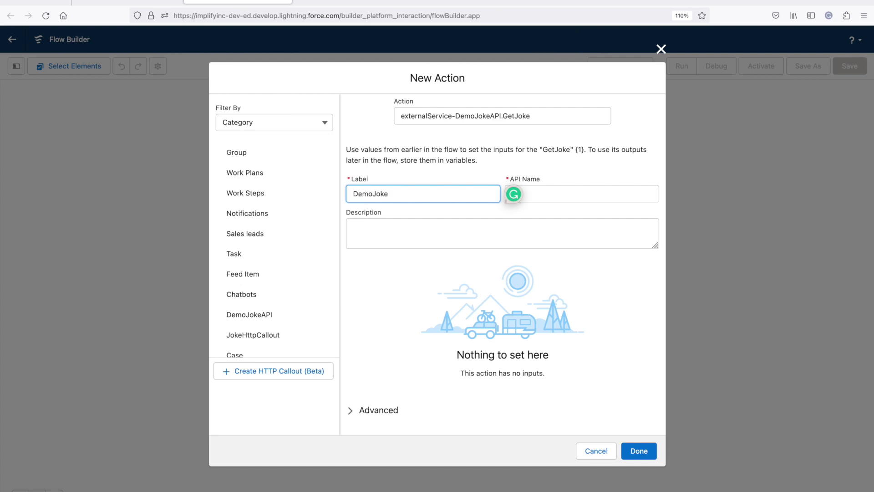
key(BackSpace)
double_click(382, 193)
key(ctrl+c)
click(589, 197)
key(ctrl+v)
double_click(578, 197)
key(ctrl+v)
click(635, 452)
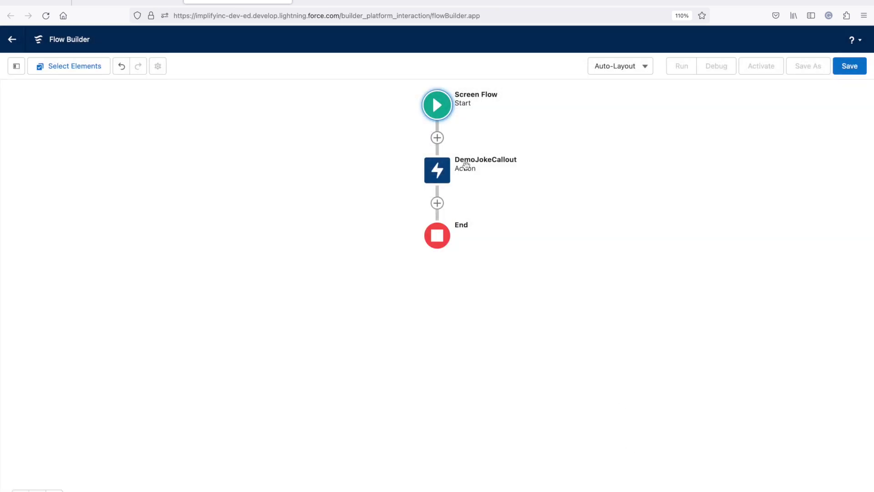
Insert the callout output {!DemoJokeCallout.2XX.setup} as the content of the Question display text.
click(340, 2)
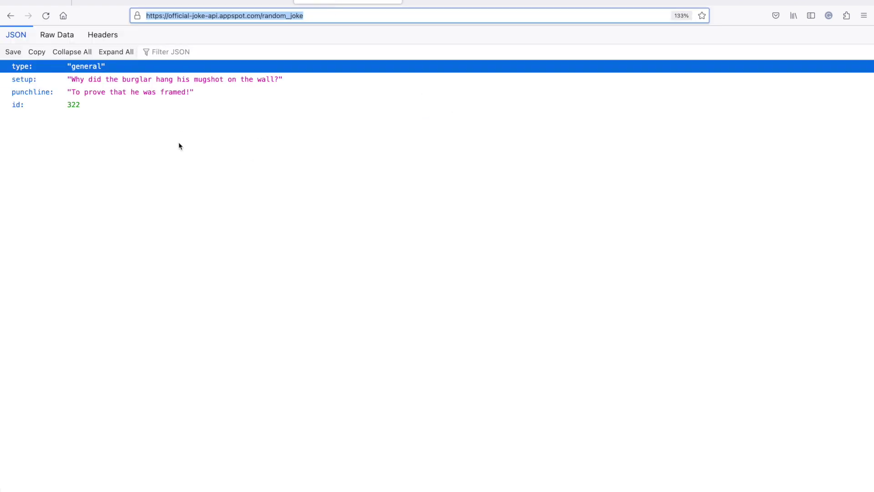
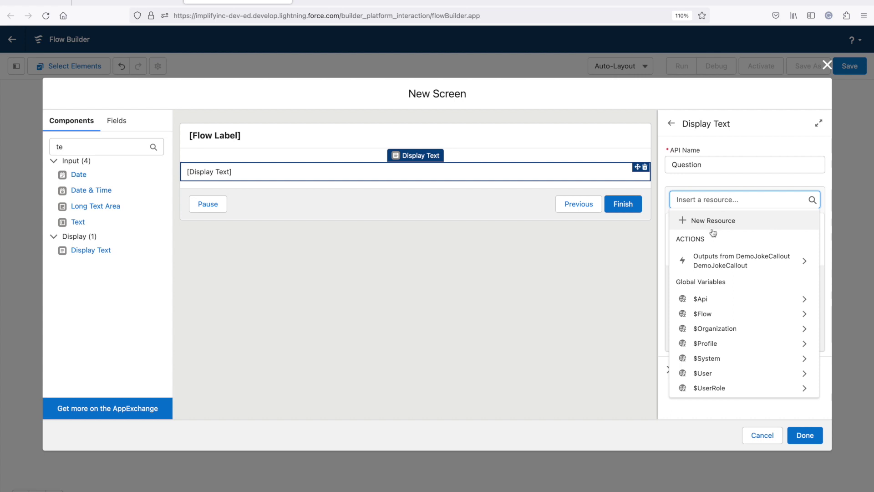
click(718, 260)
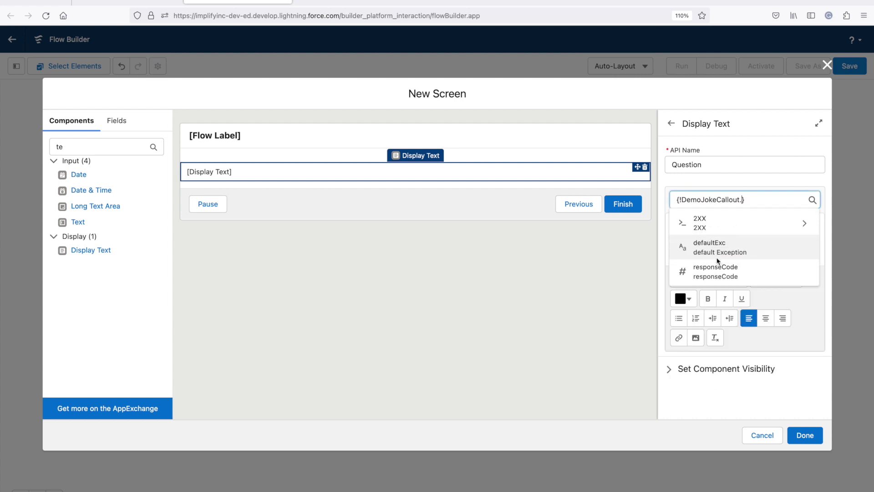
click(708, 224)
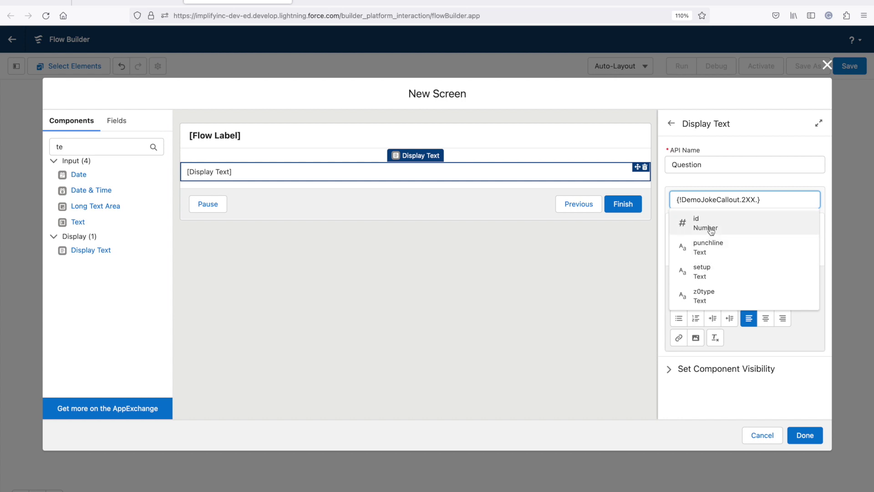
click(713, 275)
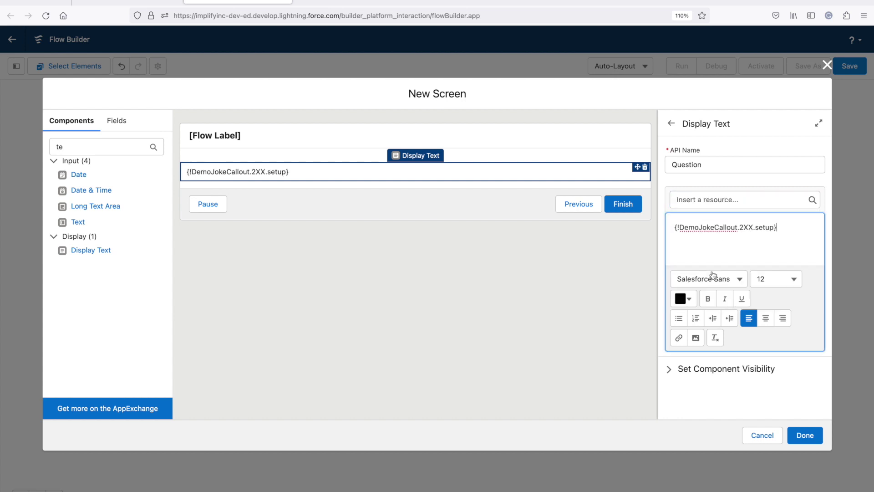
click(407, 232)
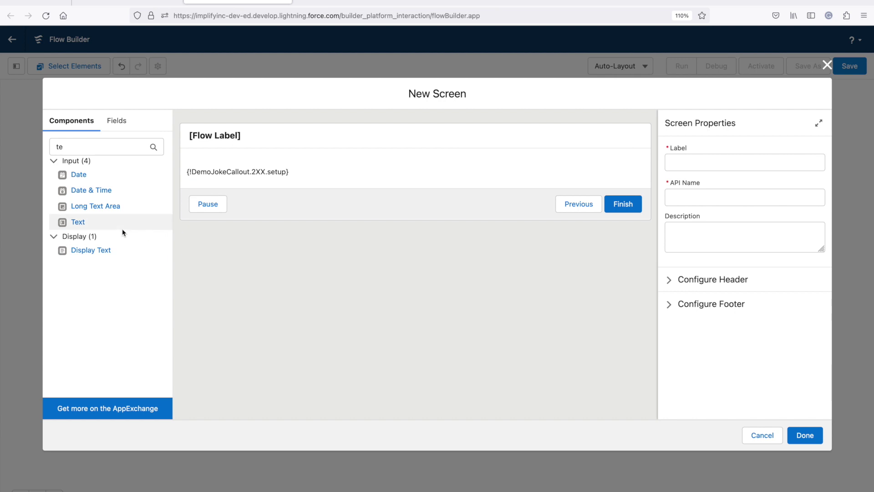
Add a second Display Text named Joke below the question, with {!DemoJokeCallout.2XX.punchline} as its content.
drag(92, 248, 220, 184)
click(705, 163)
text(Joke)
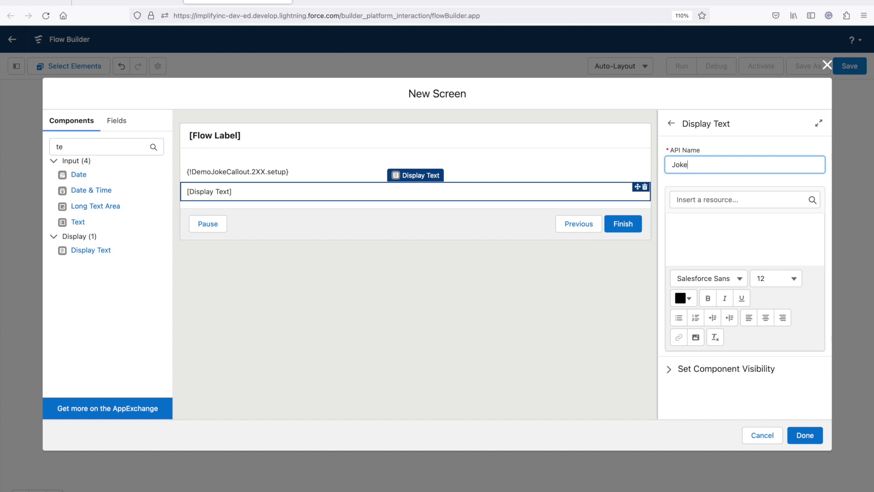
click(723, 200)
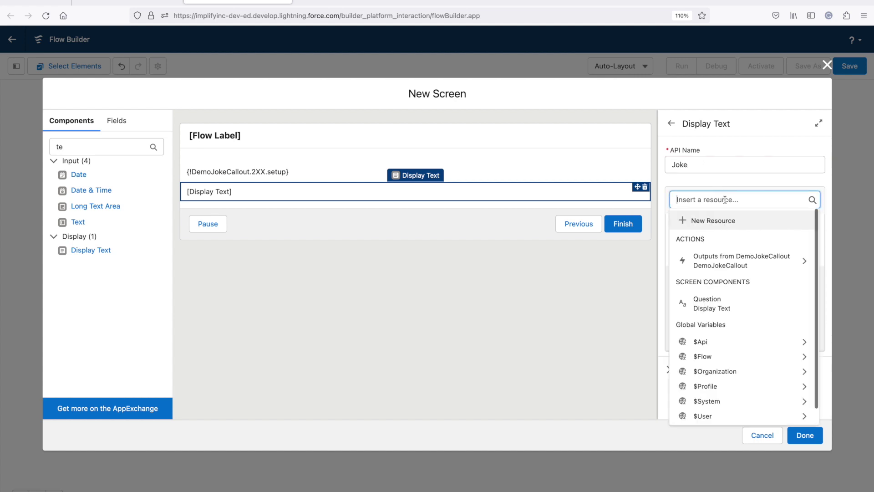
click(722, 253)
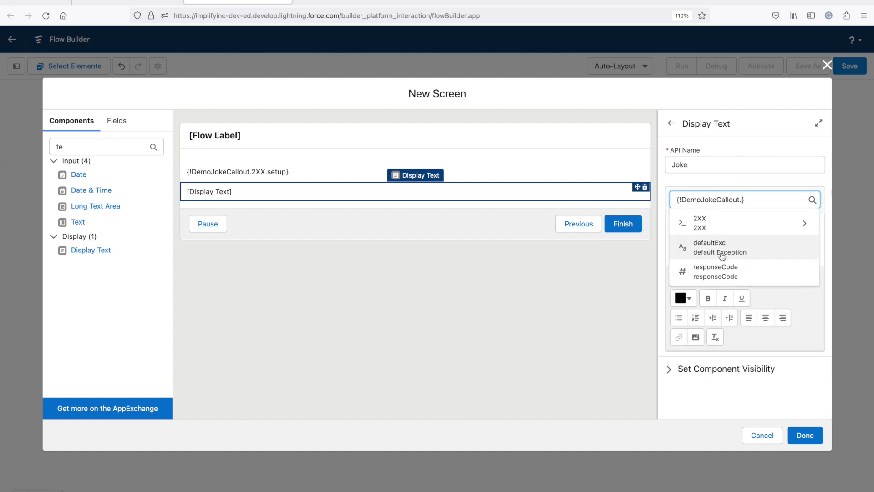
click(711, 226)
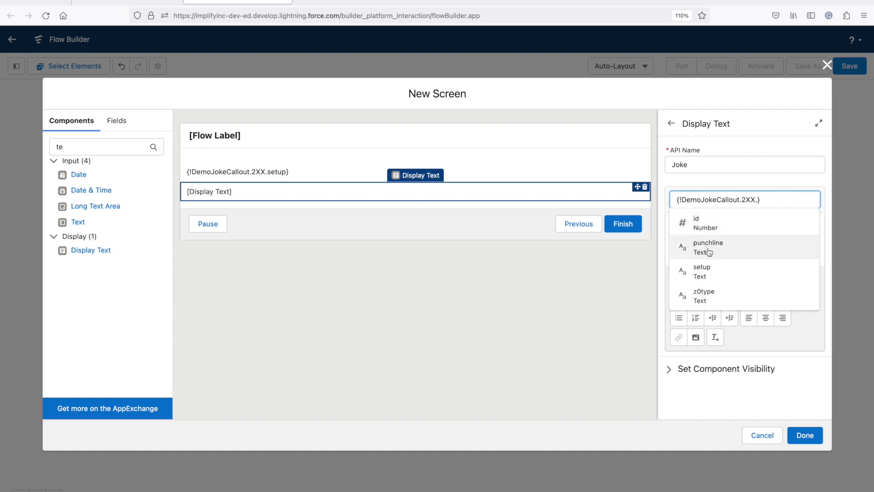
click(709, 251)
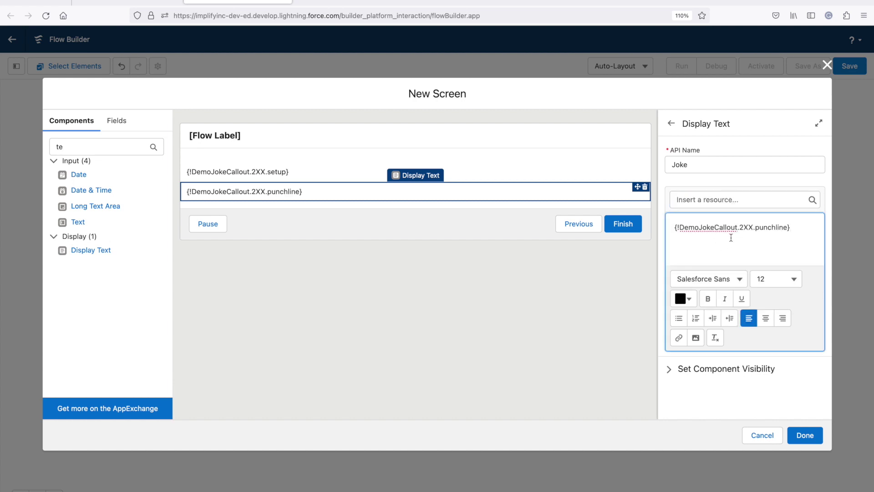
Give the new screen the label and API name ResponseScreen and add it to the flow.
click(805, 436)
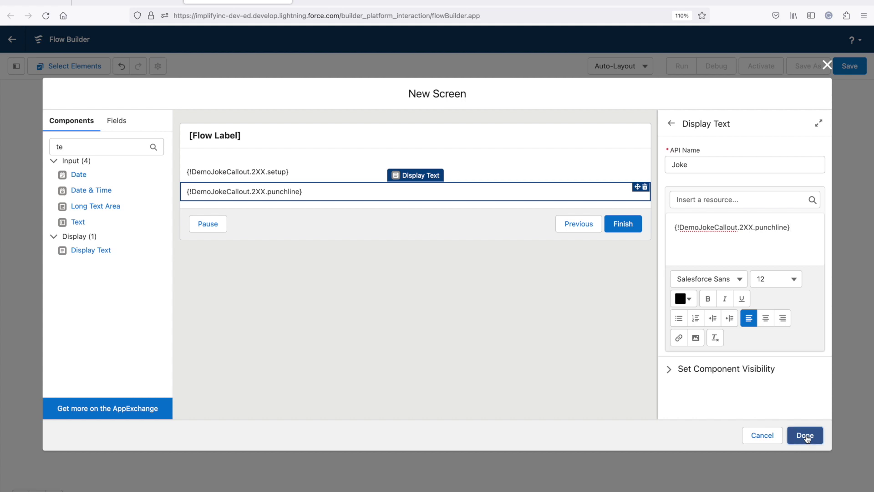
click(514, 313)
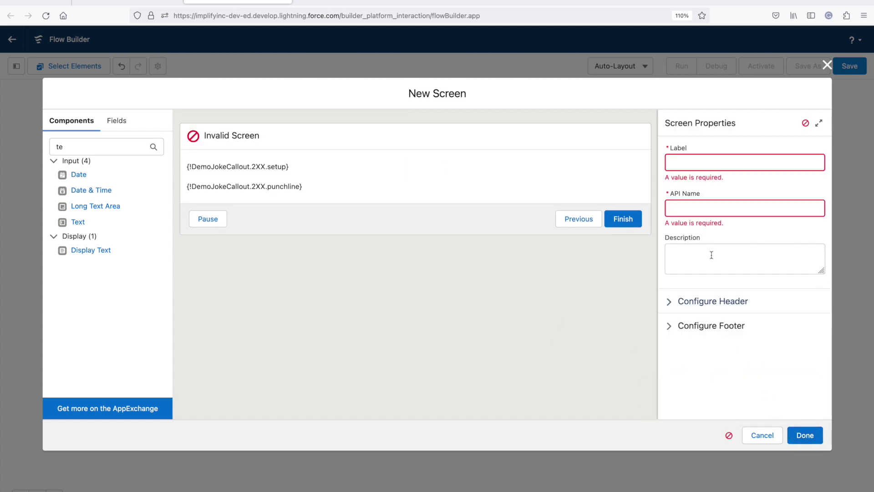
click(693, 168)
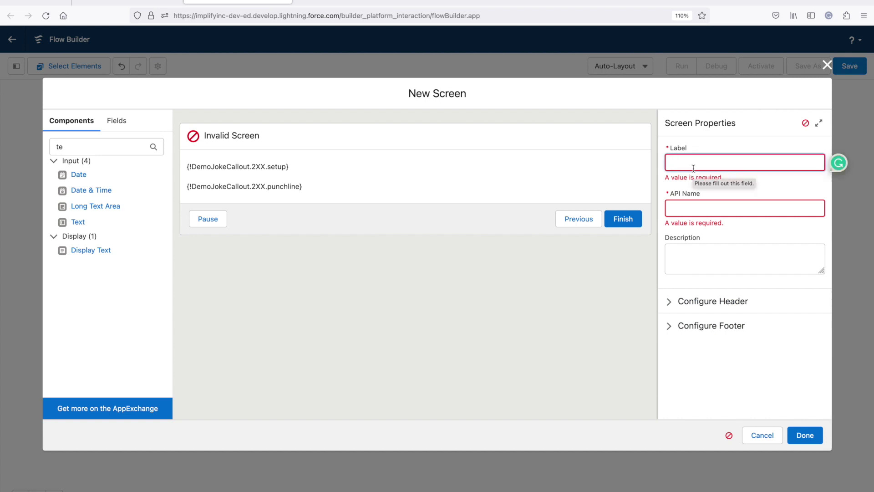
text(ResponseScreen)
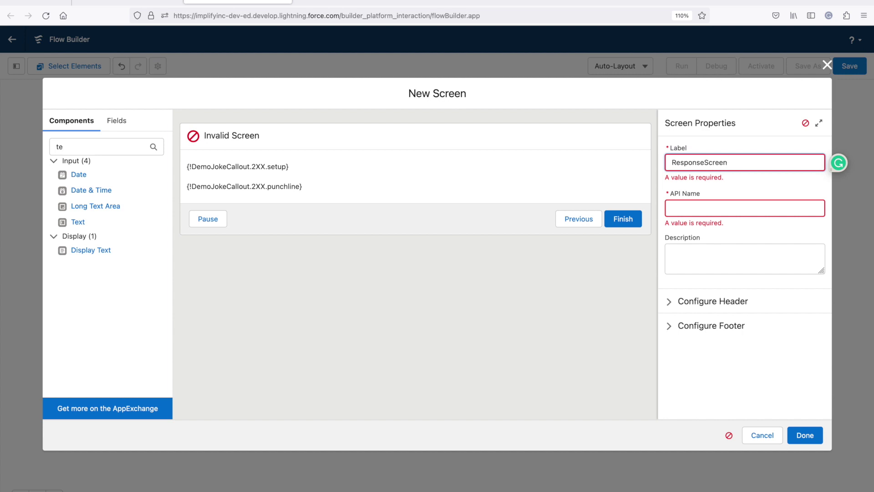
double_click(709, 162)
key(ctrl+c)
click(708, 207)
key(ctrl+v)
double_click(720, 199)
key(ctrl+v)
click(805, 436)
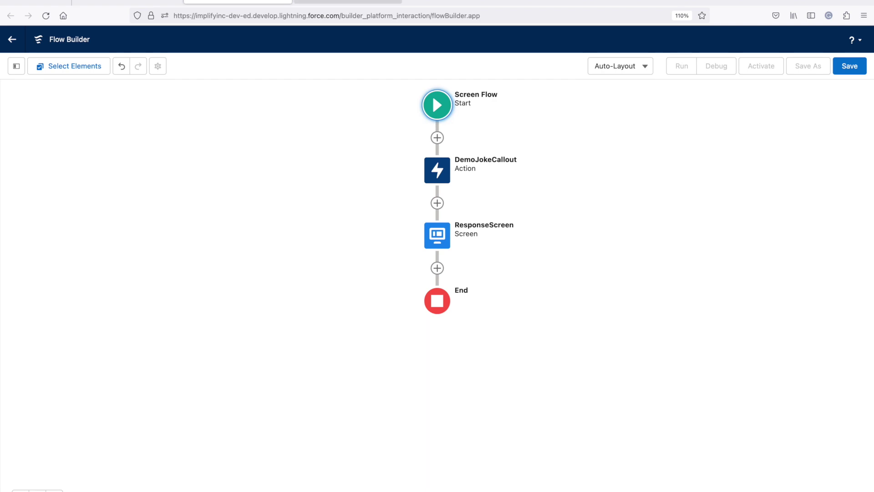
Examine the setup and punchline values in the joke API's JSON response.
click(349, 2)
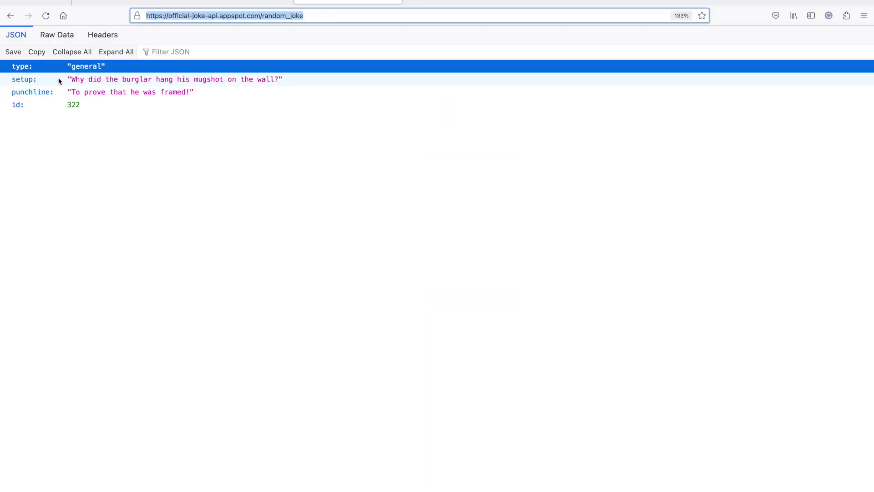
drag(70, 80, 190, 89)
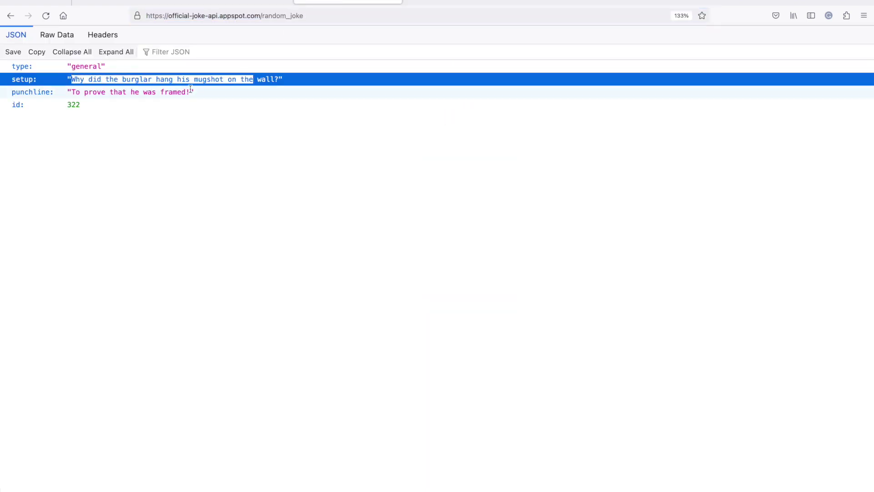
triple_click(189, 92)
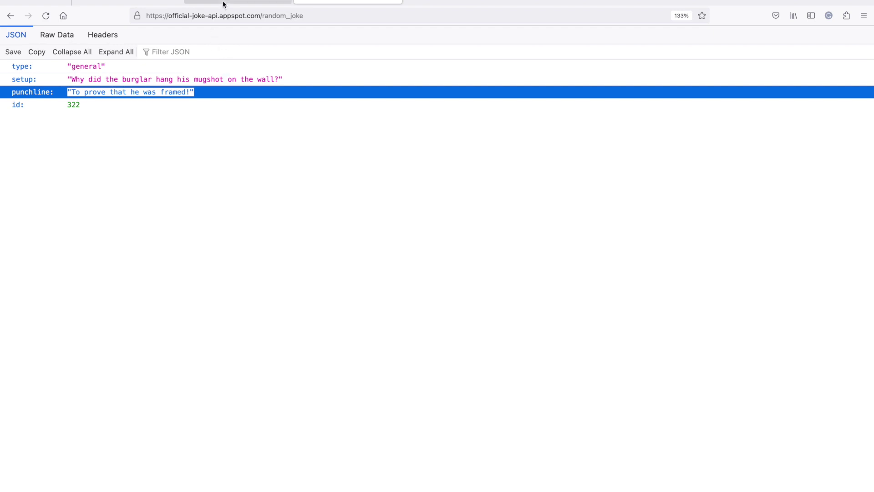
Return to Flow Builder and connect the path after ResponseScreen back to the DemoJokeCallout action to form a loop.
click(223, 4)
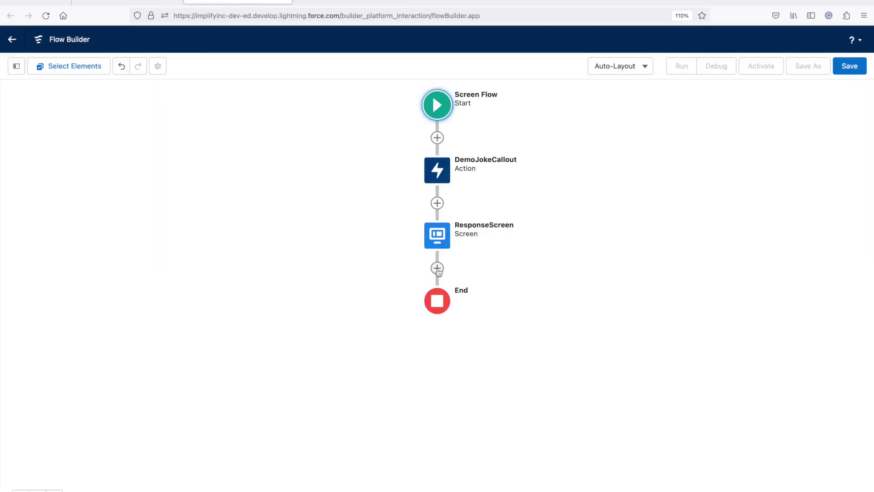
click(437, 269)
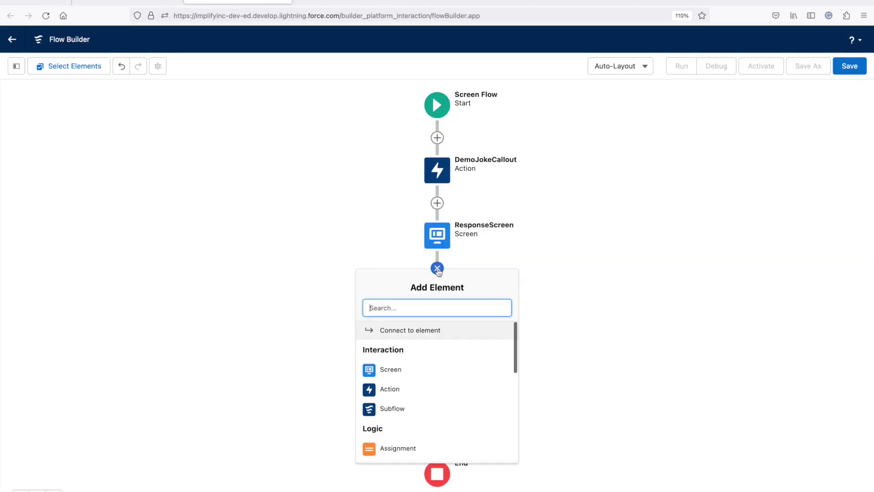
click(433, 330)
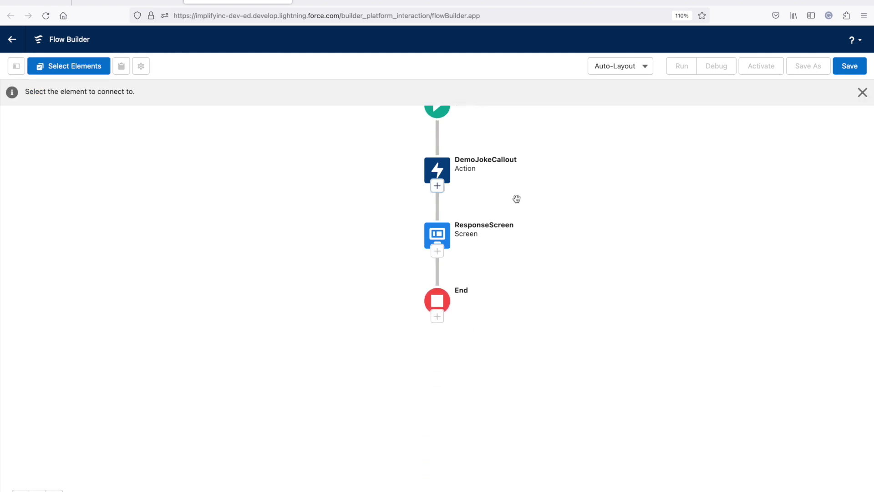
click(439, 178)
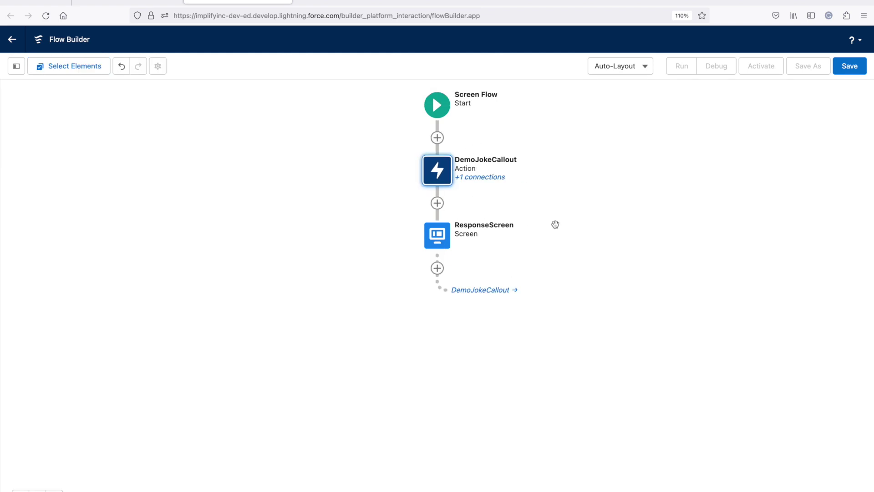
Save the flow with the label and API name DemoHttpCallout.
click(851, 69)
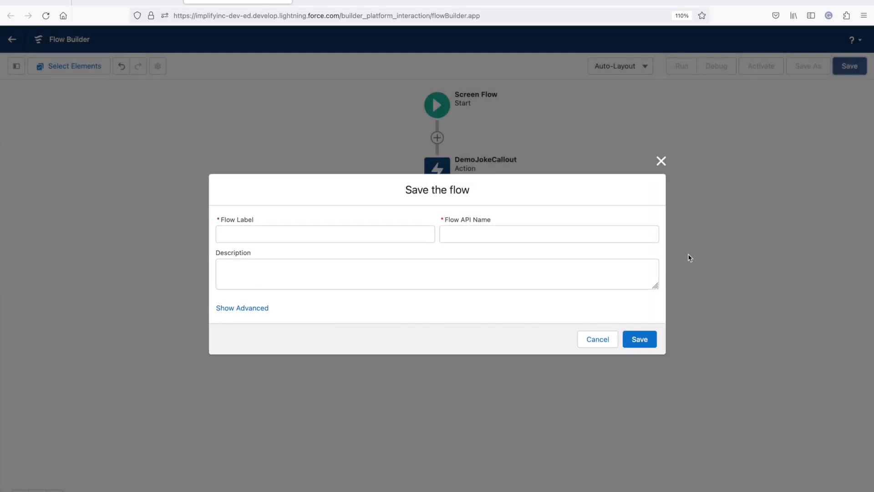
click(369, 236)
text(D)
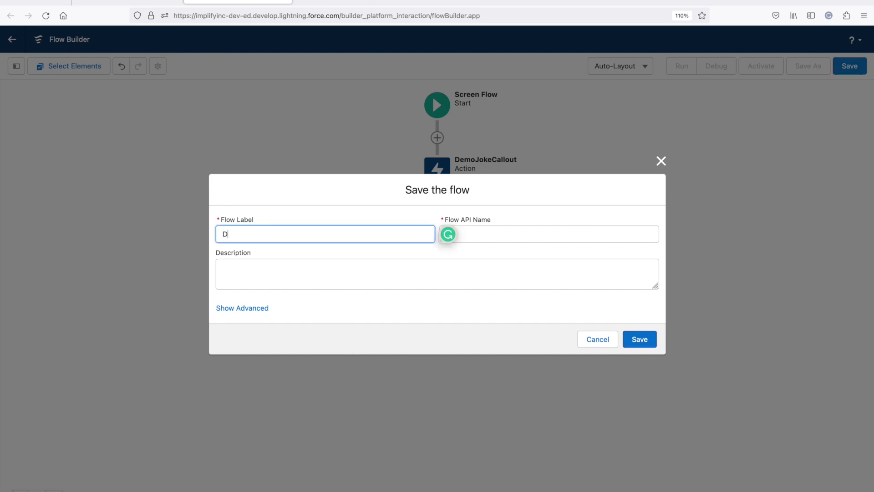
text(emoHttpCallout)
key(Tab)
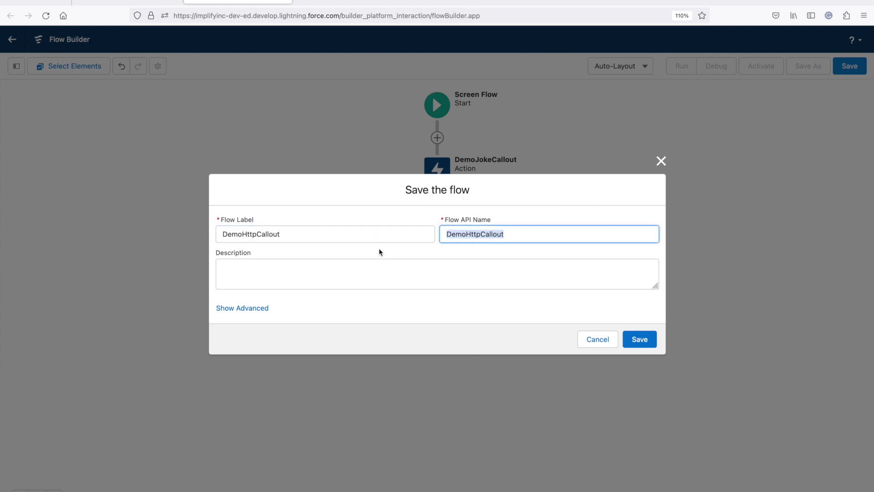
click(638, 345)
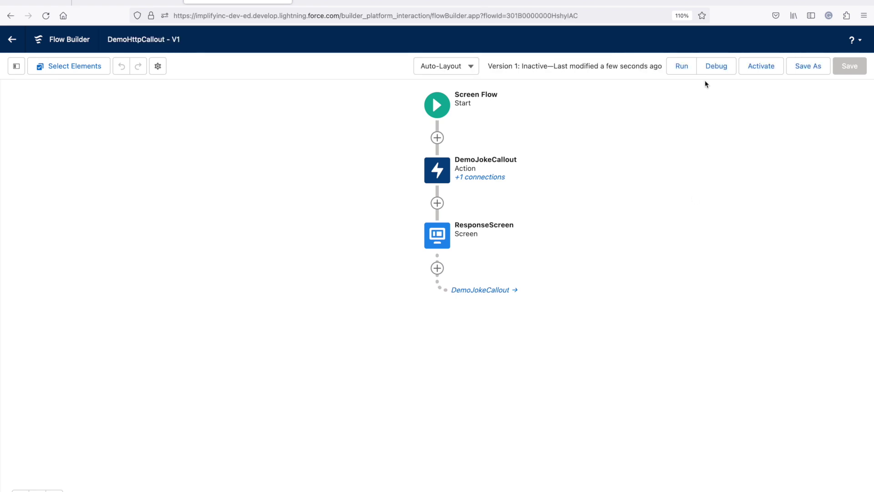
Run the flow in debug mode with the default options and check the question and punchline on its screen.
click(714, 69)
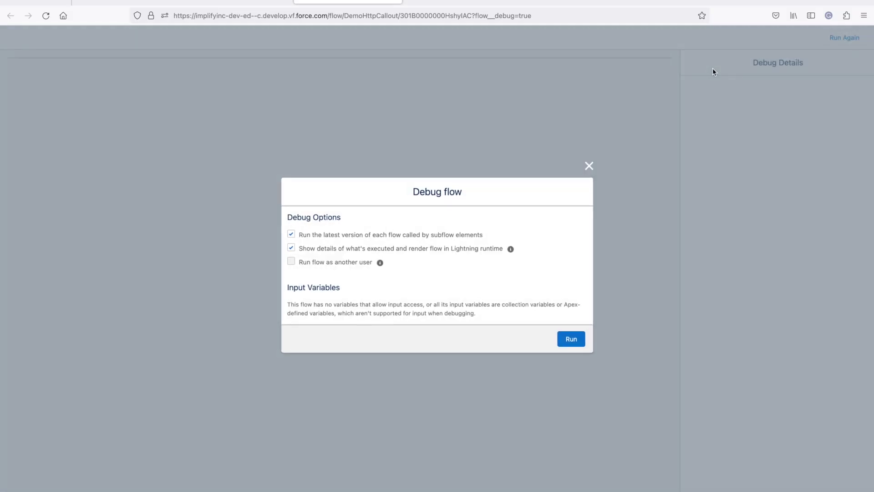
click(572, 339)
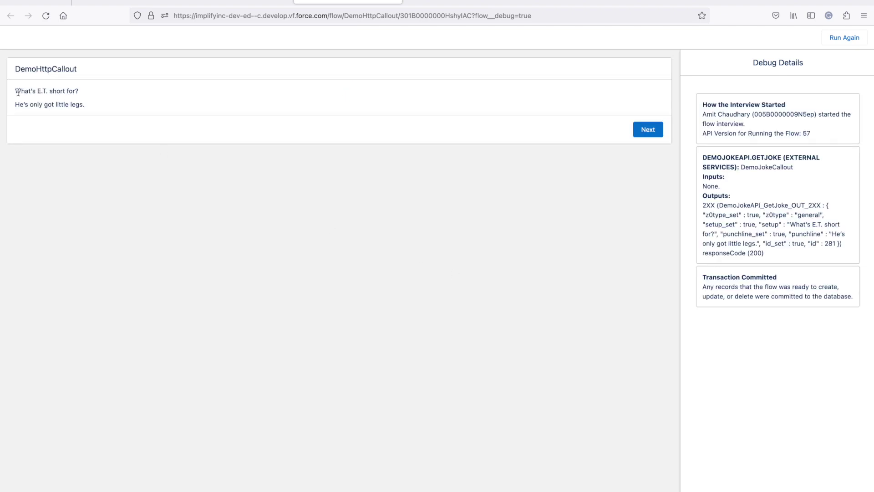
drag(17, 92, 79, 92)
drag(26, 107, 93, 109)
click(128, 115)
Advance the running flow three times to request new jokes, checking the question and punchline displayed on the screen.
click(646, 129)
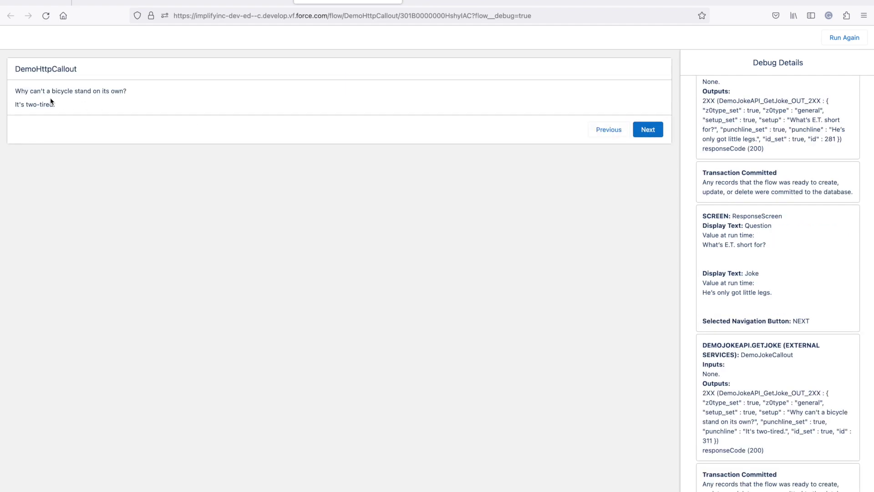
triple_click(49, 92)
triple_click(37, 105)
click(641, 131)
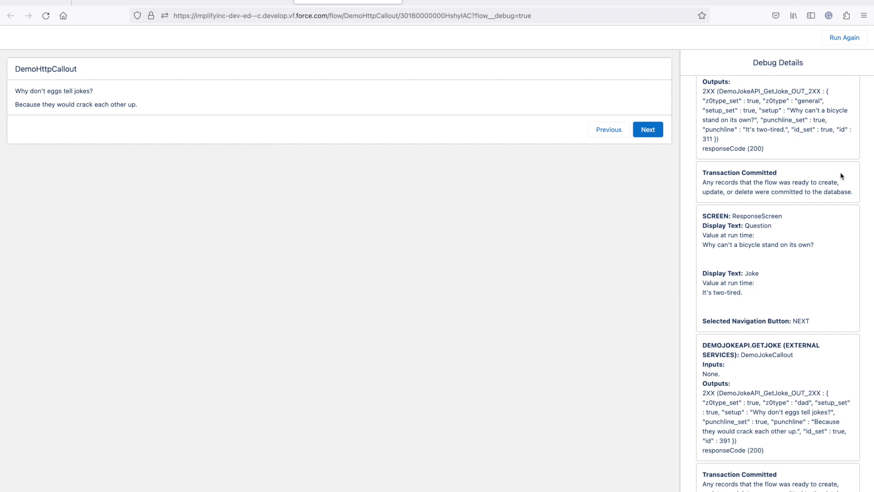
click(652, 131)
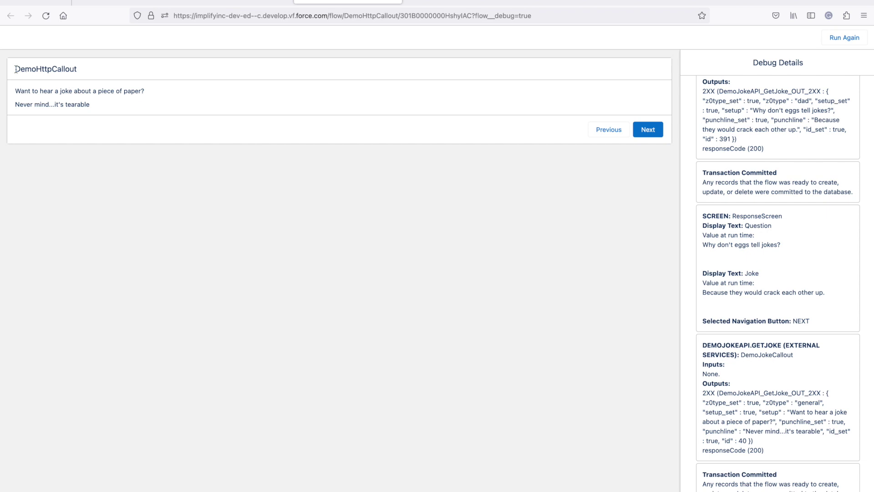
drag(16, 69, 99, 122)
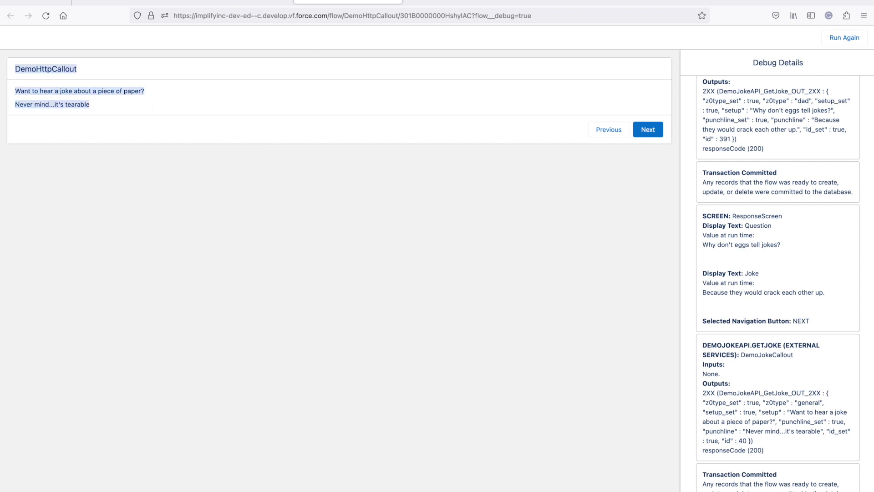